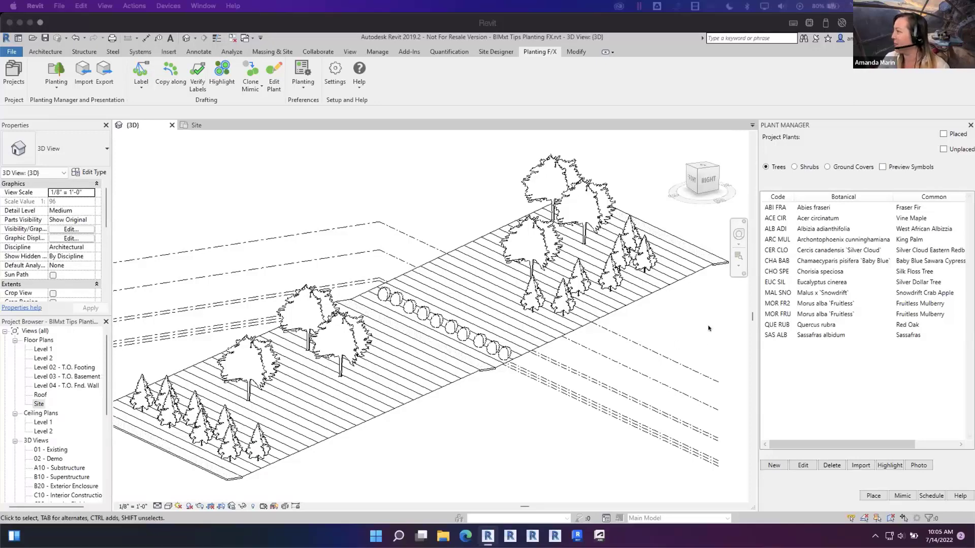
left_click(810, 139)
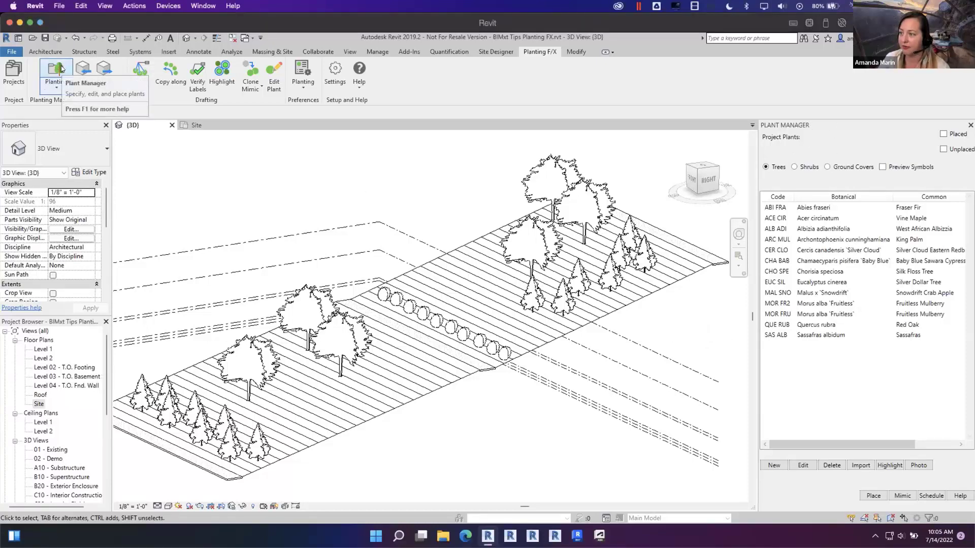
left_click(52, 80)
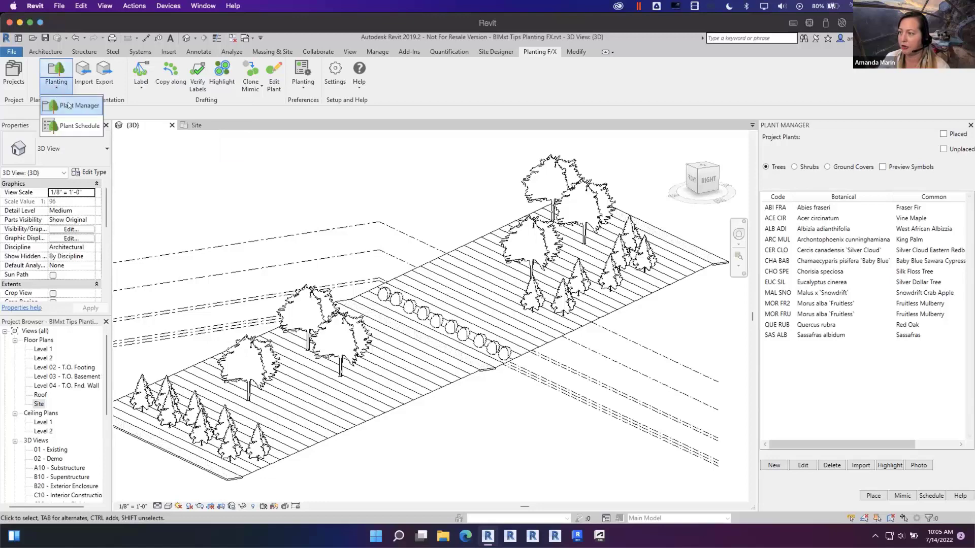
left_click(51, 80)
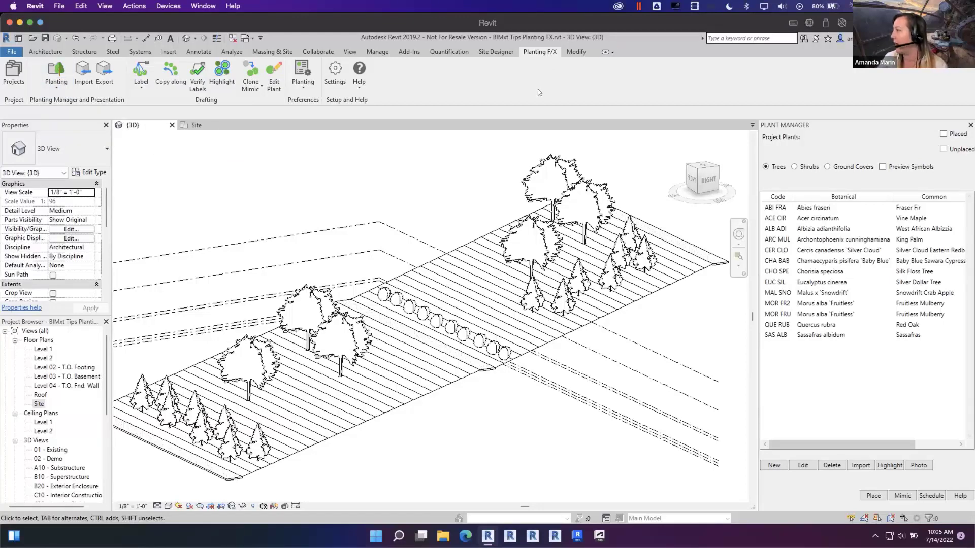
Search the plant database for "tilia" and add Tilia americana (American Linden) to the project's trees
left_click(772, 466)
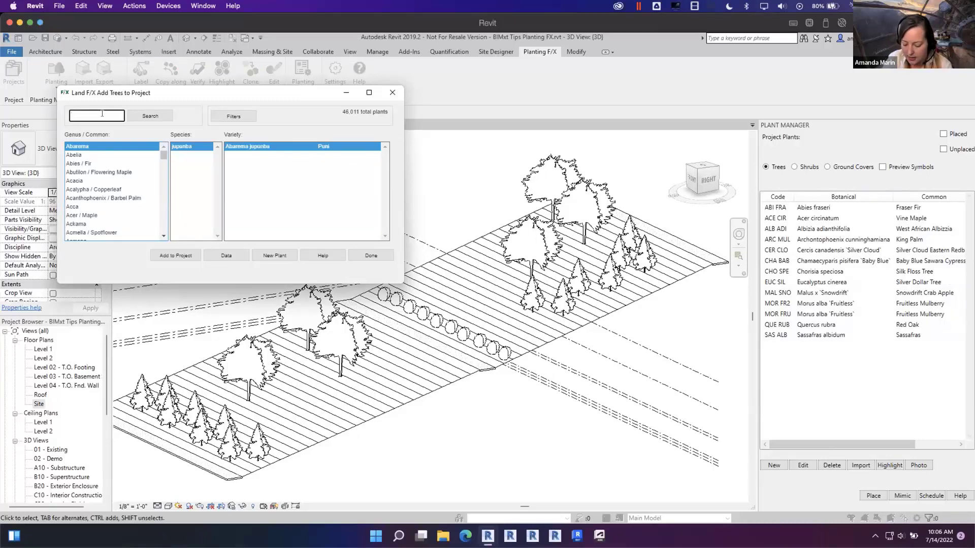
type("tilia")
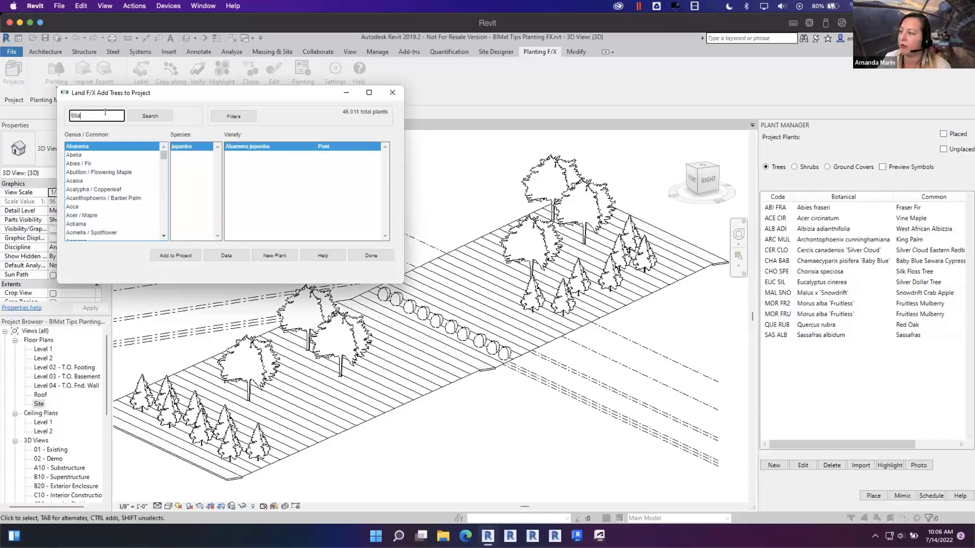
left_click(136, 117)
left_click(95, 173)
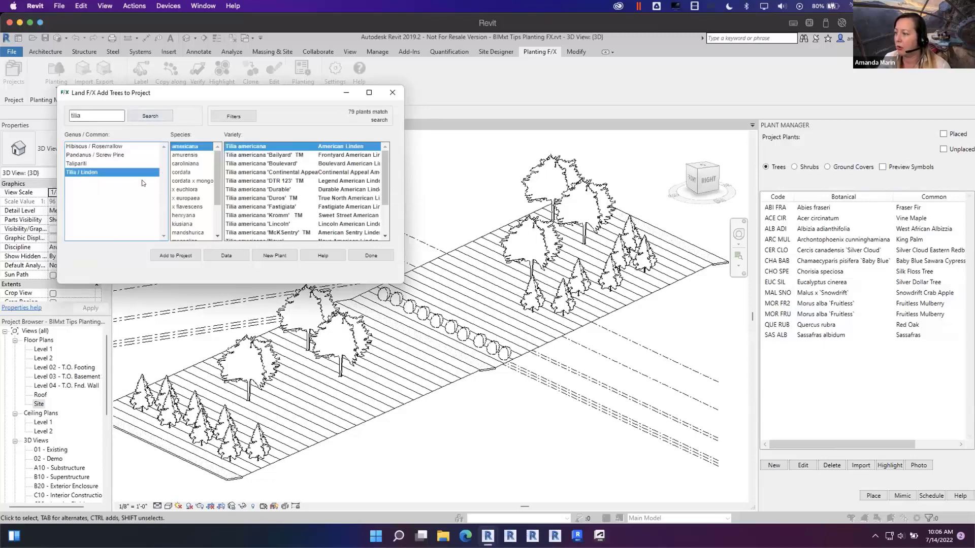
left_click_drag(214, 171, 215, 201)
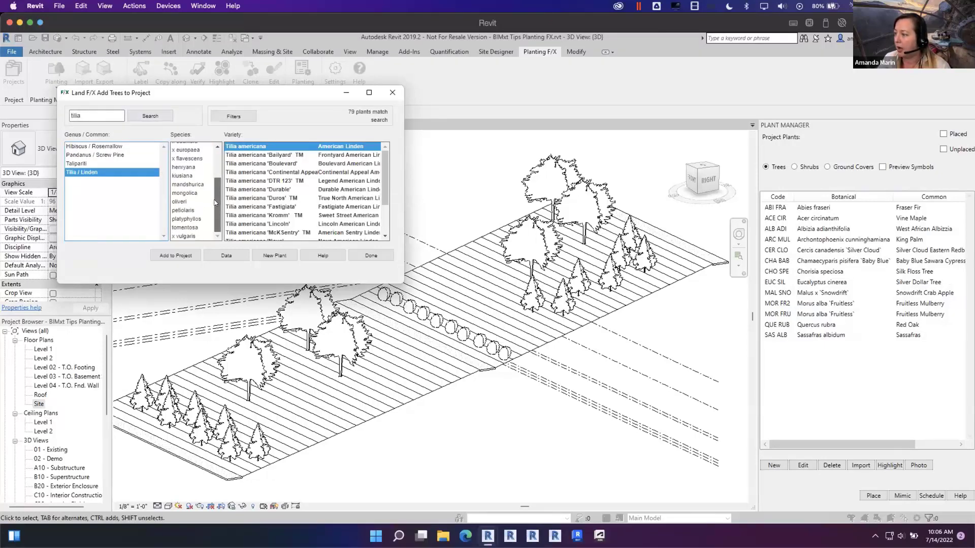
scroll(220, 158, "up", 3)
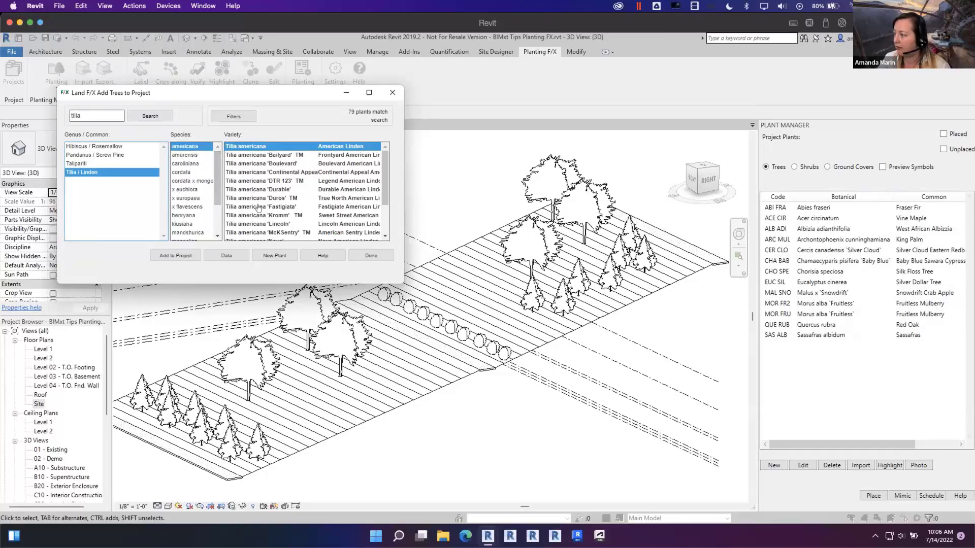
left_click(182, 257)
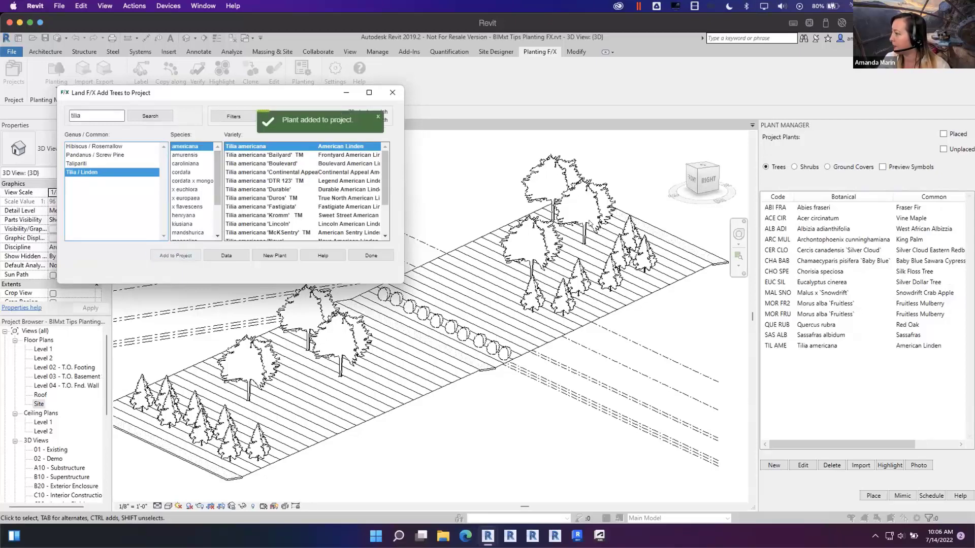
left_click(371, 255)
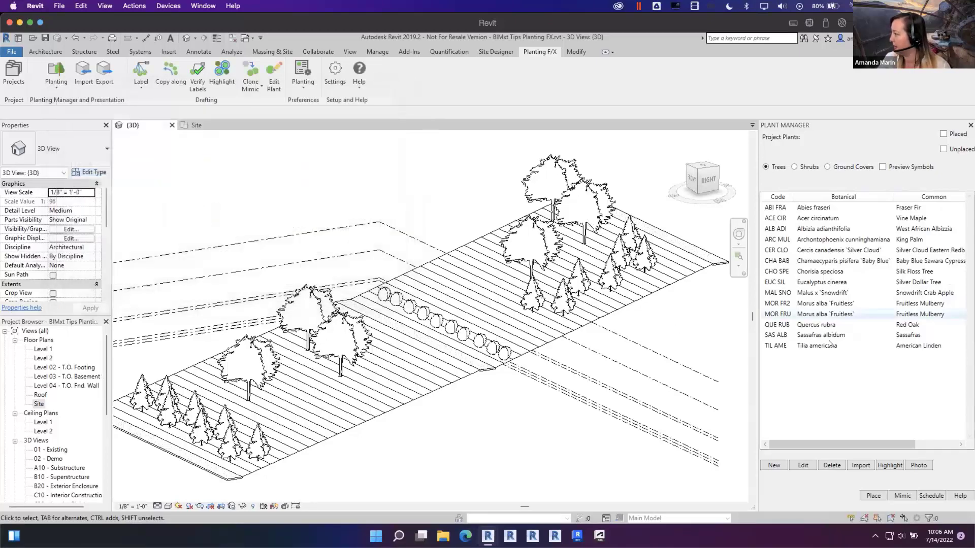
Edit the Tilia americana plant info, setting its size to 2" Cal. and its container type to W.B
left_click(807, 465)
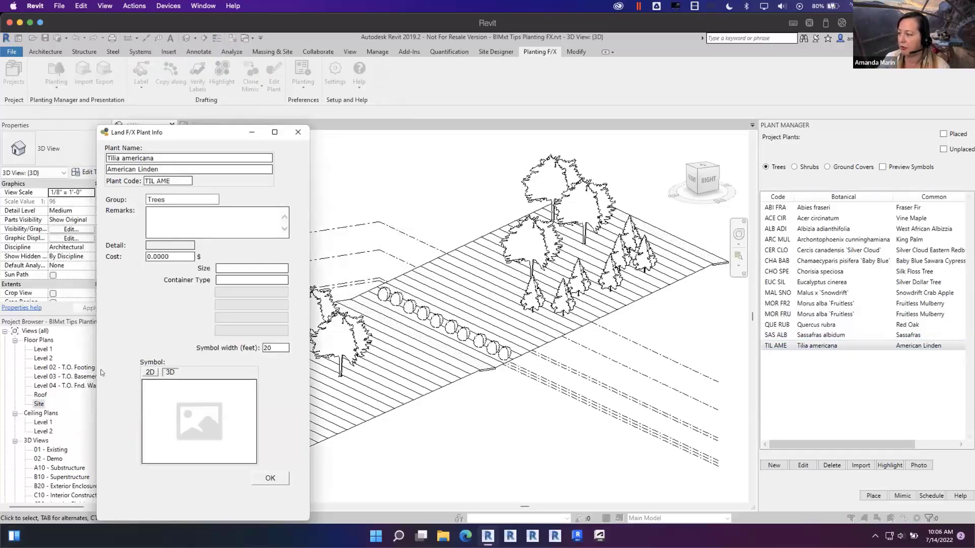
left_click(244, 267)
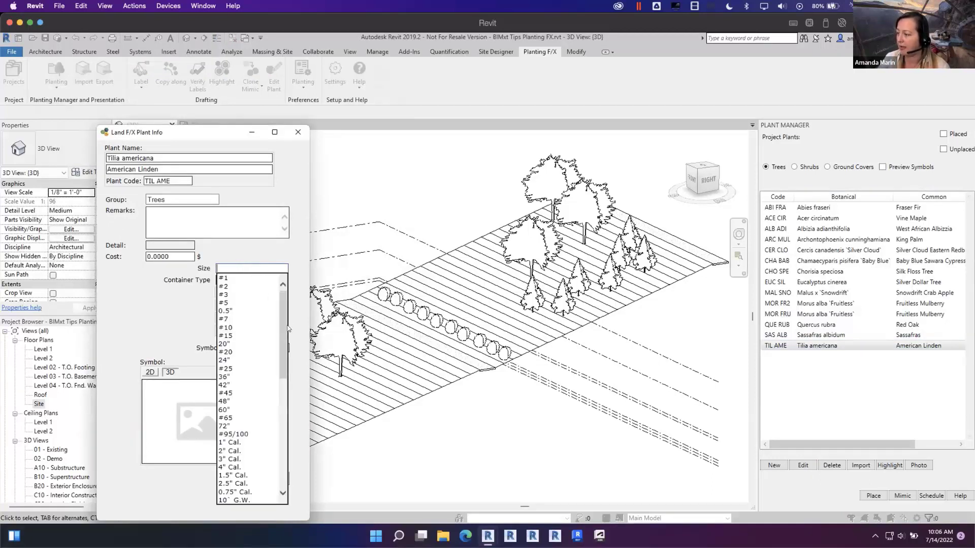
left_click(227, 327)
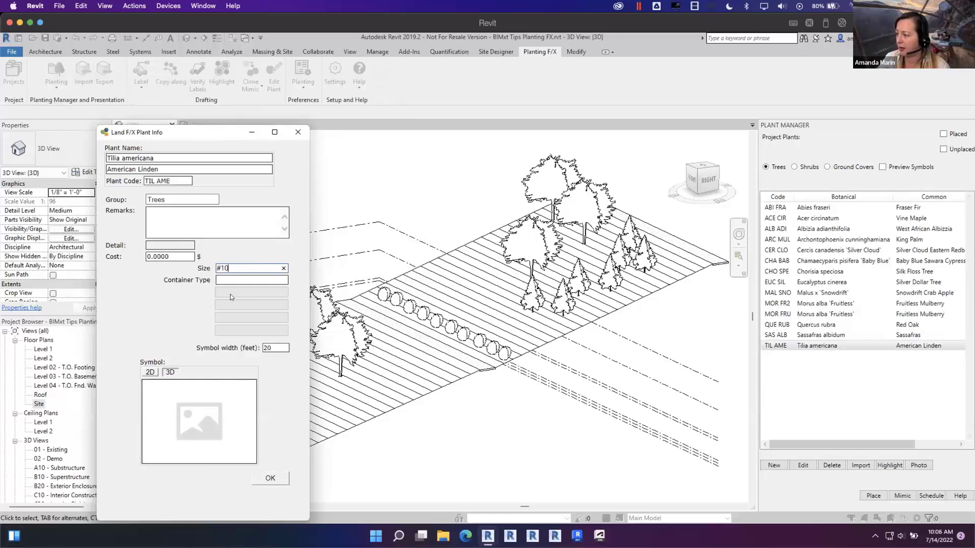
left_click(248, 265)
left_click(284, 268)
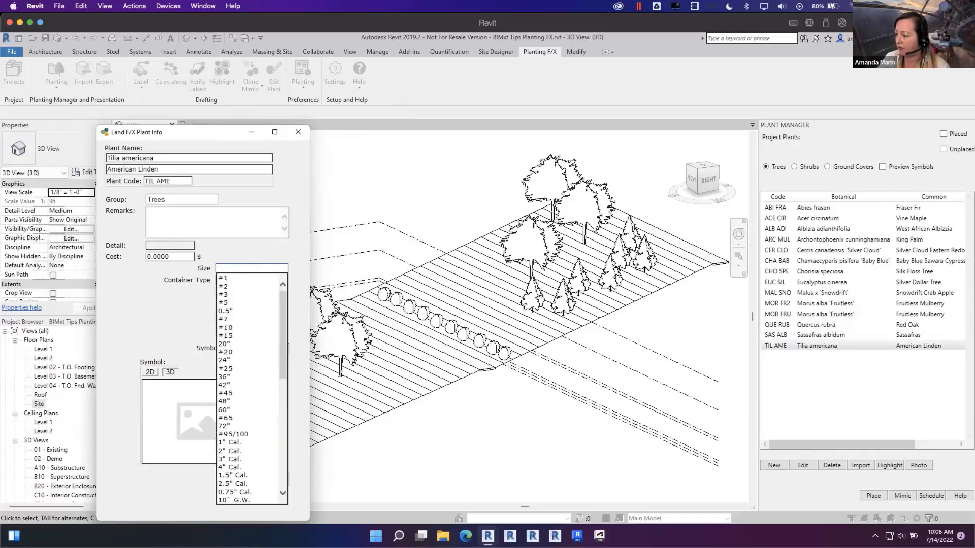
left_click(227, 451)
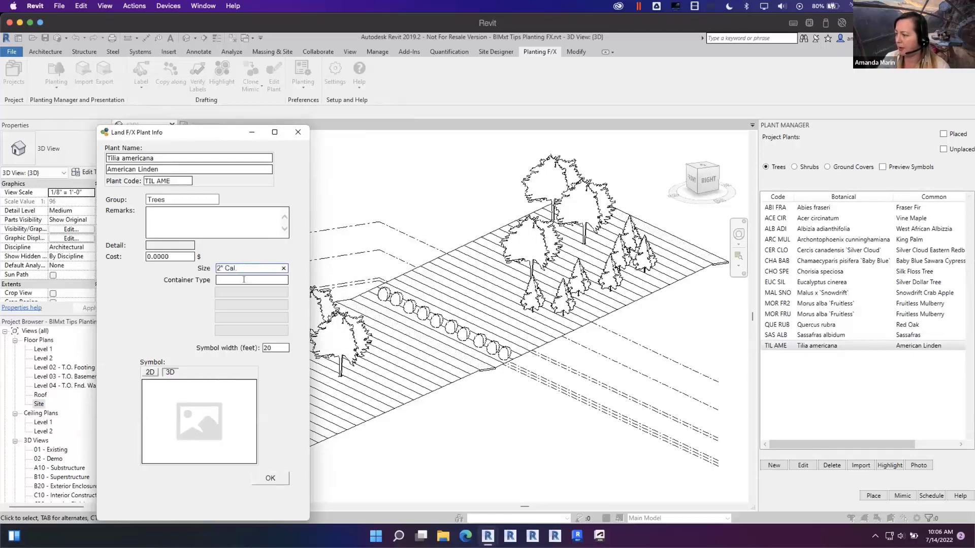
left_click(252, 281)
left_click(224, 370)
Assign the deciduous 3D component TREE-DCID-06 as the American Linden's symbol and save the plant info
left_click(202, 419)
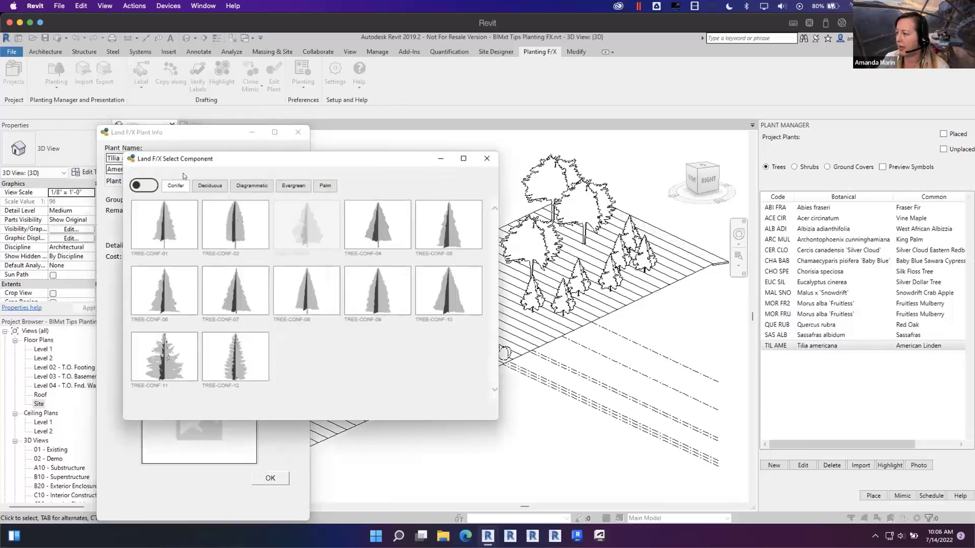
left_click(209, 185)
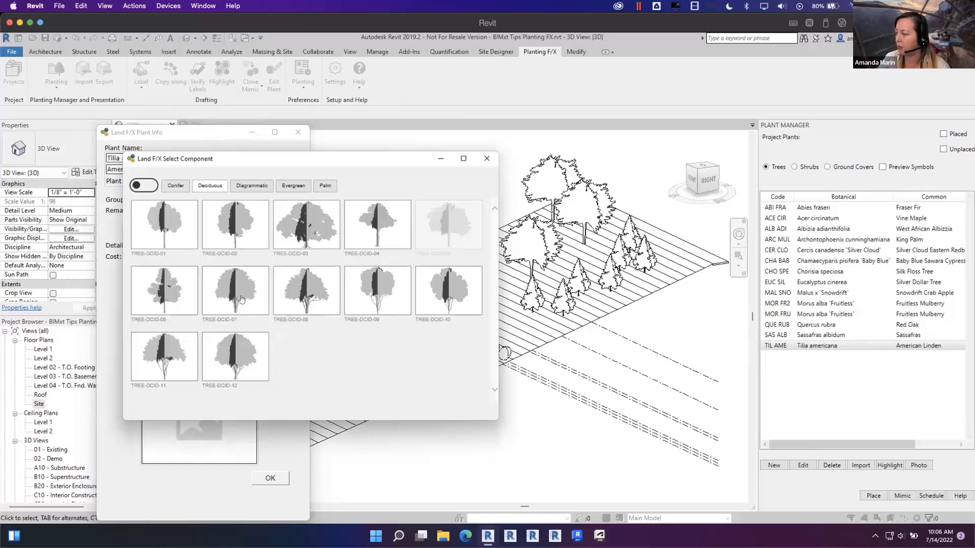
double_click(183, 301)
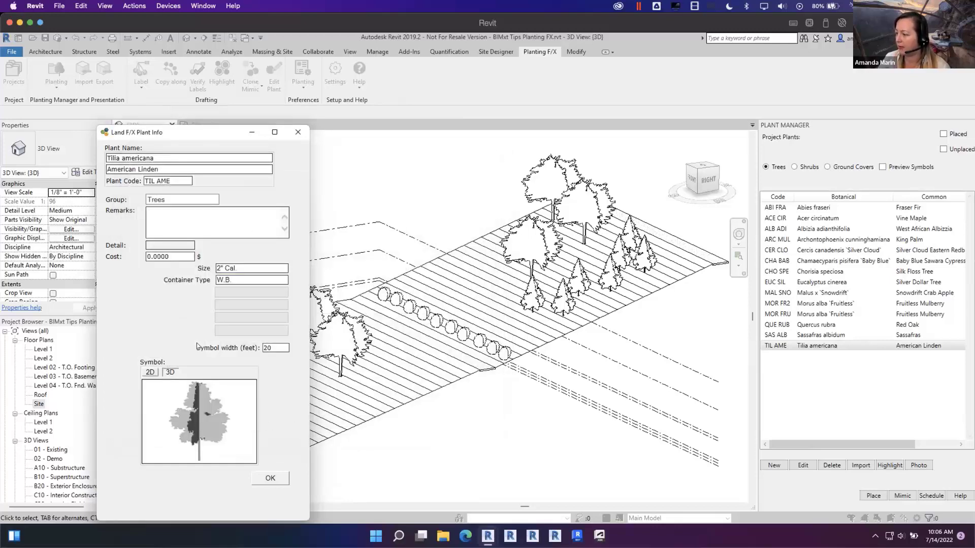
left_click(270, 477)
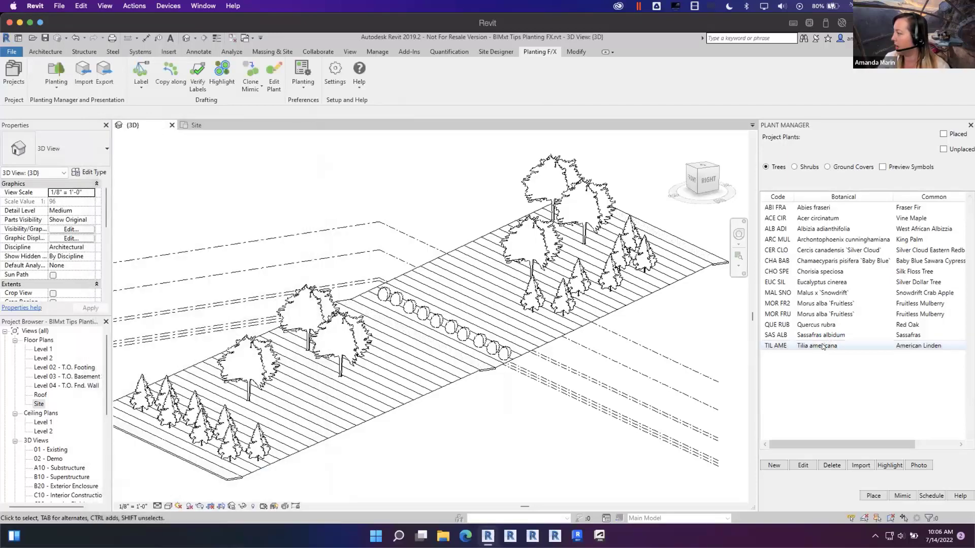
Place three Tilia americana trees in the 3D view, between the shrub row and the large trees at the far end
left_click(831, 345)
left_click(873, 496)
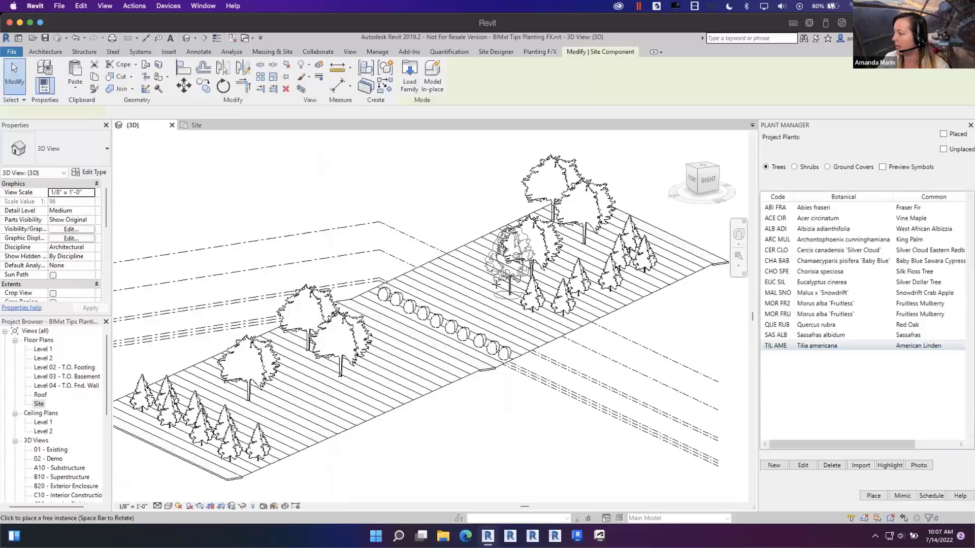
left_click(459, 277)
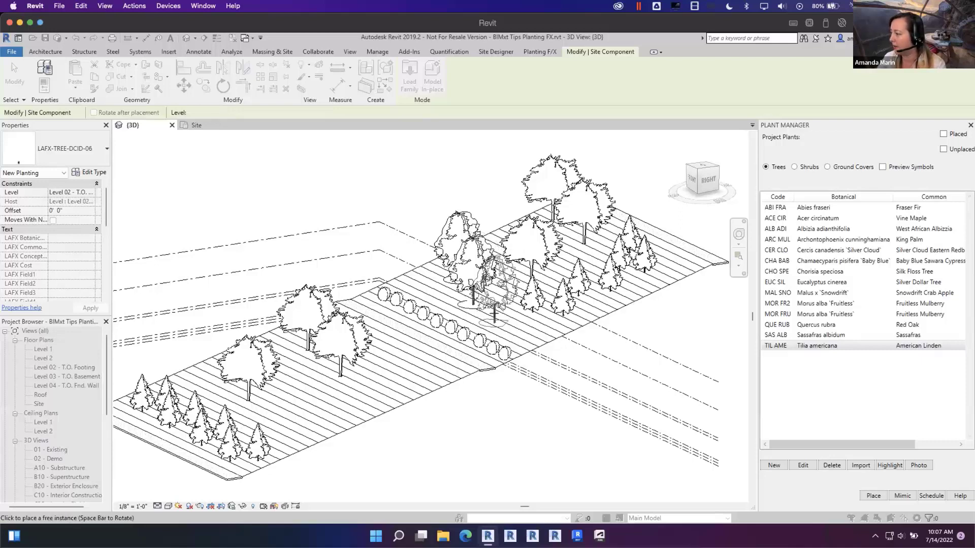
left_click(437, 290)
key("Escape")
key("Escape")
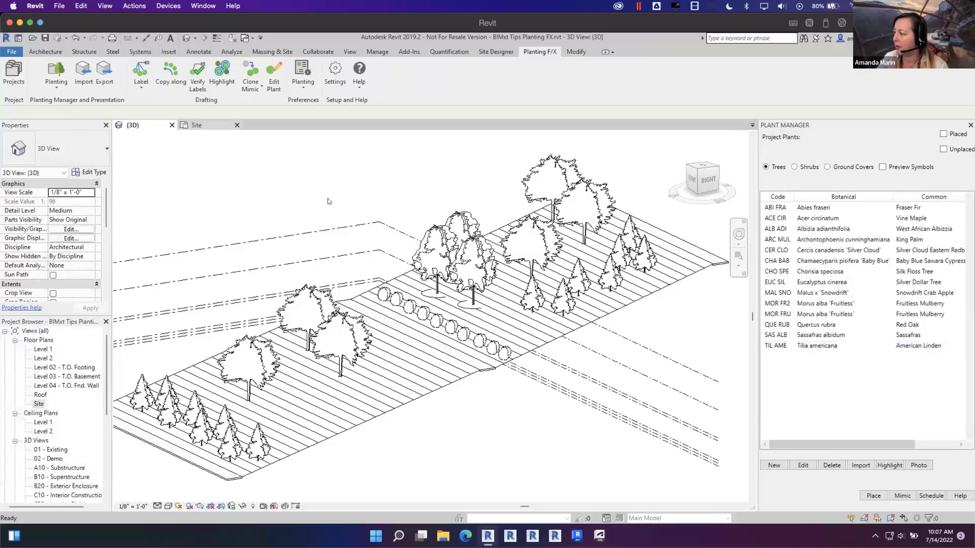
In the Site plan, call out the three Tilia americana trees with one group label placed outside the planting area
left_click(203, 127)
scroll(422, 263, "up", 3)
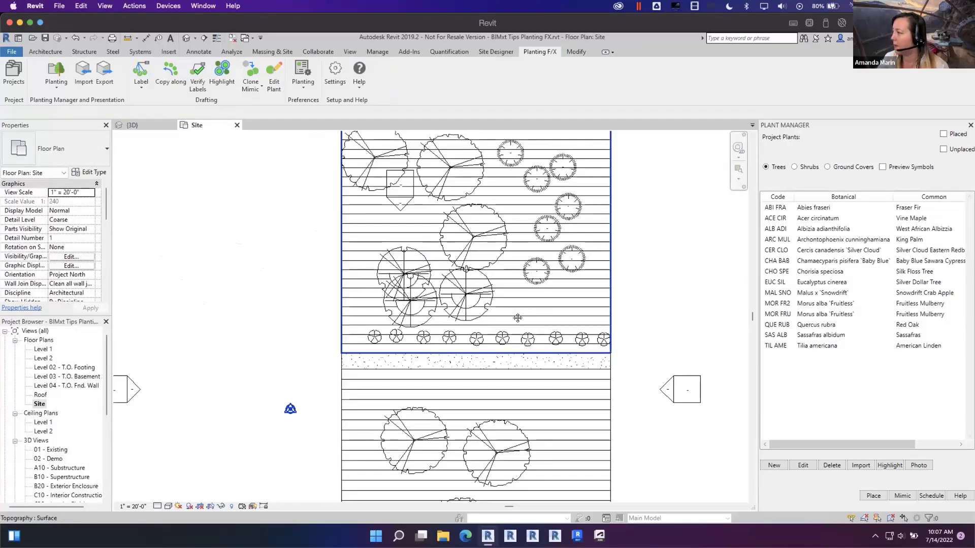
middle_click_drag(517, 317, 449, 342)
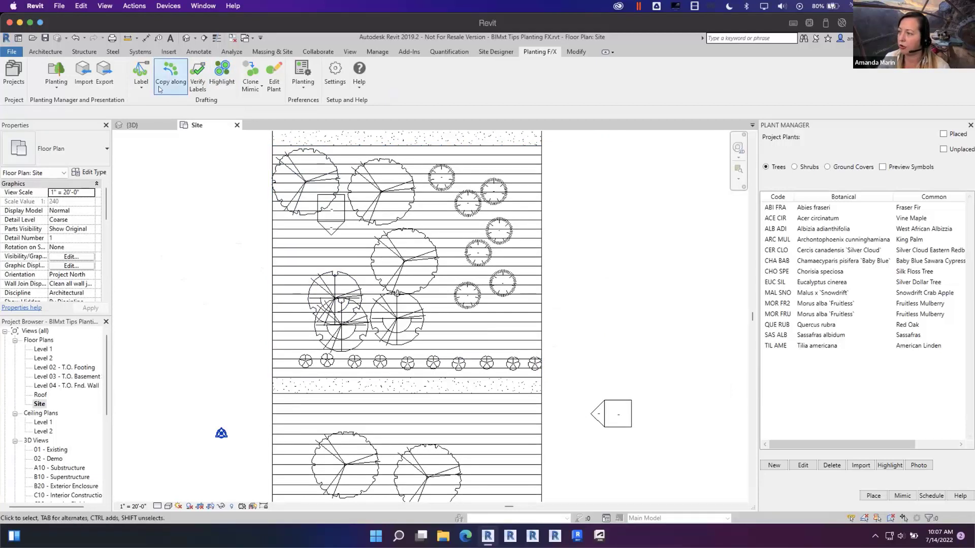
left_click(141, 84)
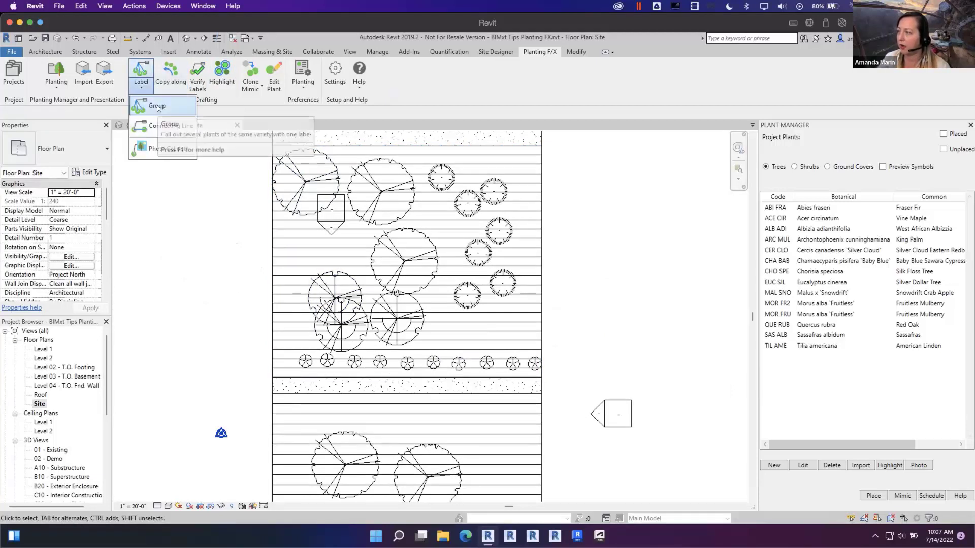
left_click(157, 107)
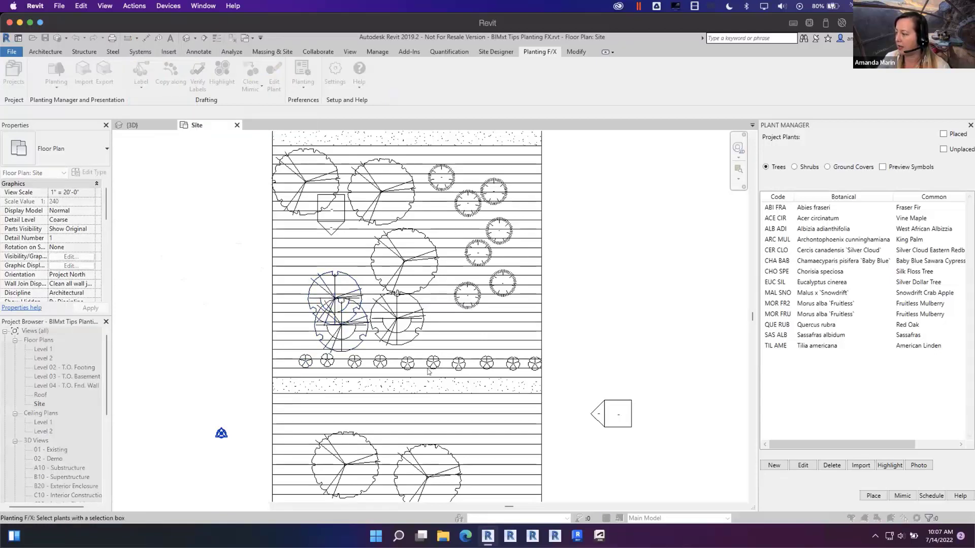
left_click_drag(439, 388, 287, 241)
left_click(237, 271)
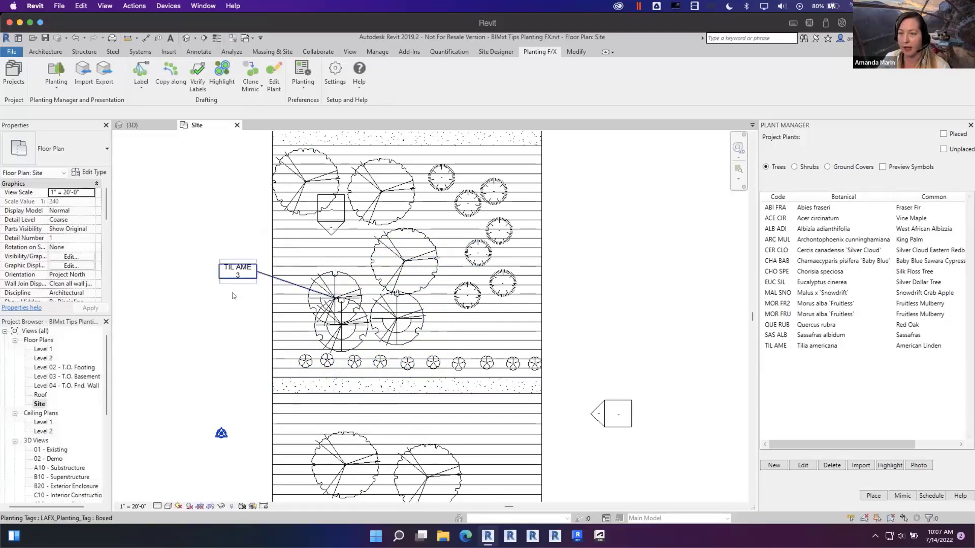
left_click(244, 328)
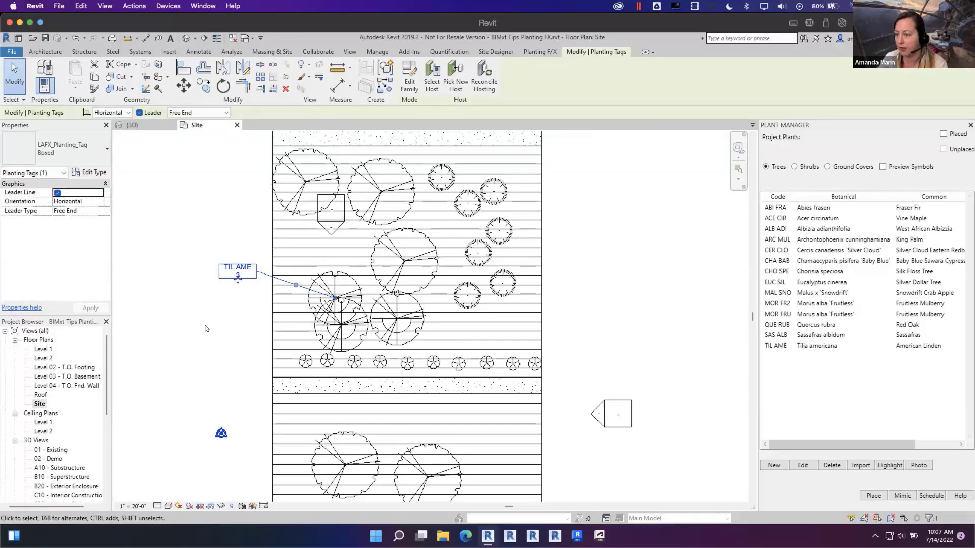
left_click(206, 329)
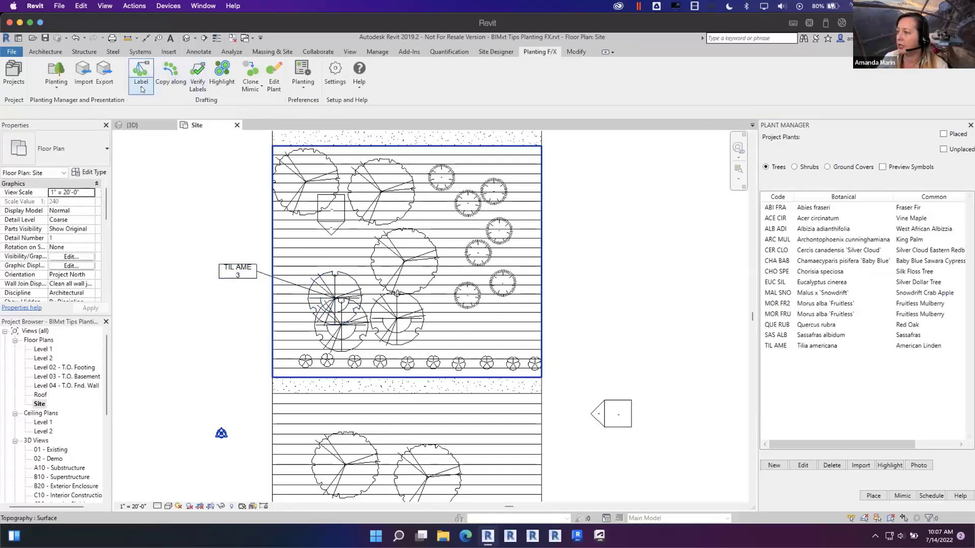
Label the three upper red oaks with a connecting-line label, placing the tag outside the planting area above the linden label
left_click(141, 84)
left_click(163, 127)
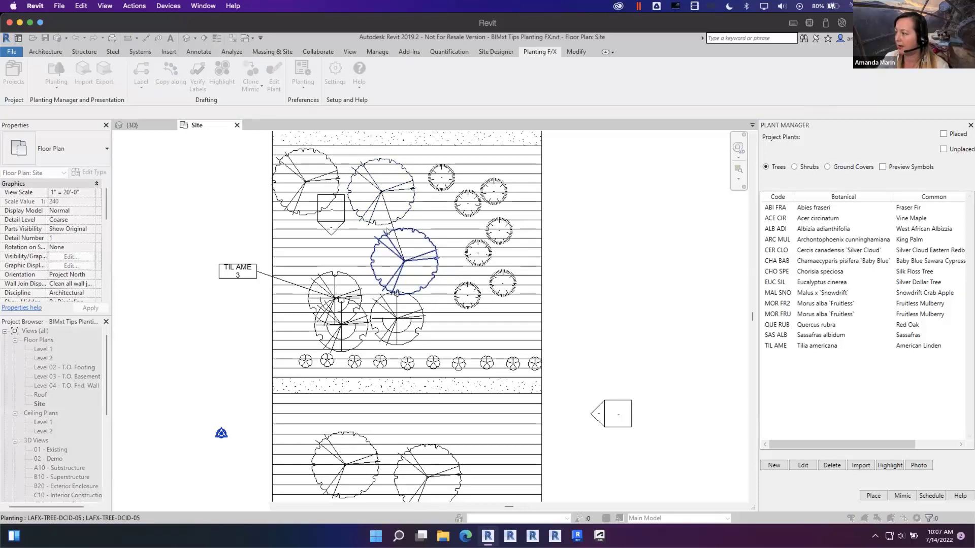
left_click(312, 179)
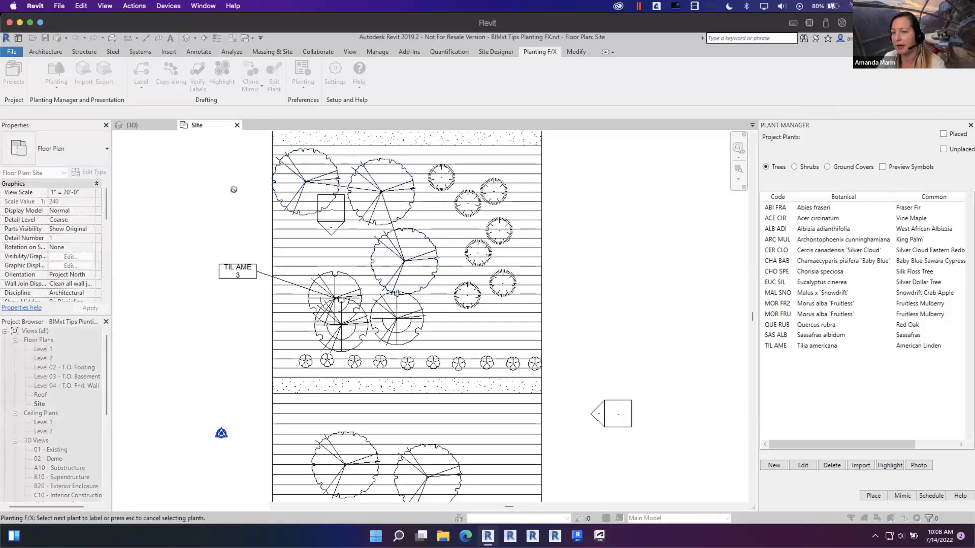
key("Escape")
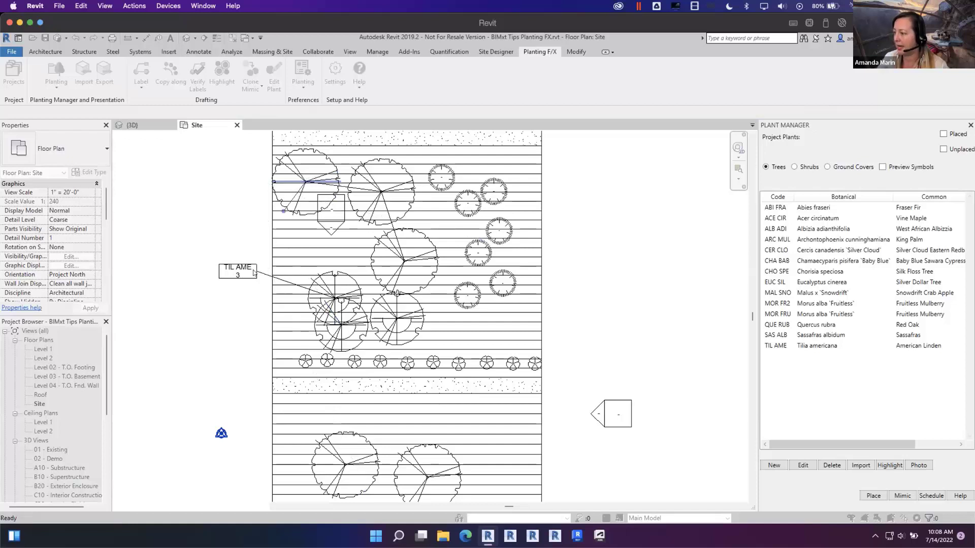
left_click(243, 181)
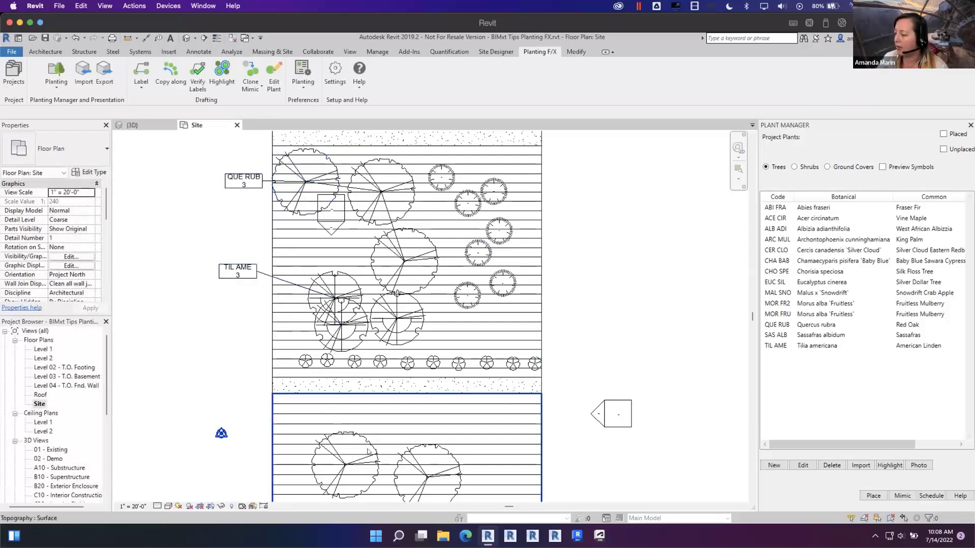
scroll(308, 347, "down", 1)
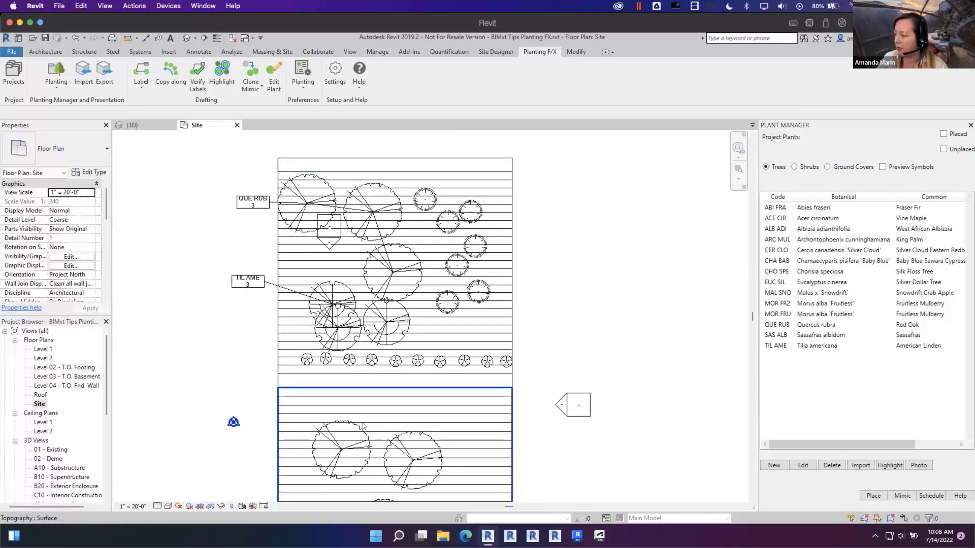
middle_click_drag(359, 449, 341, 423)
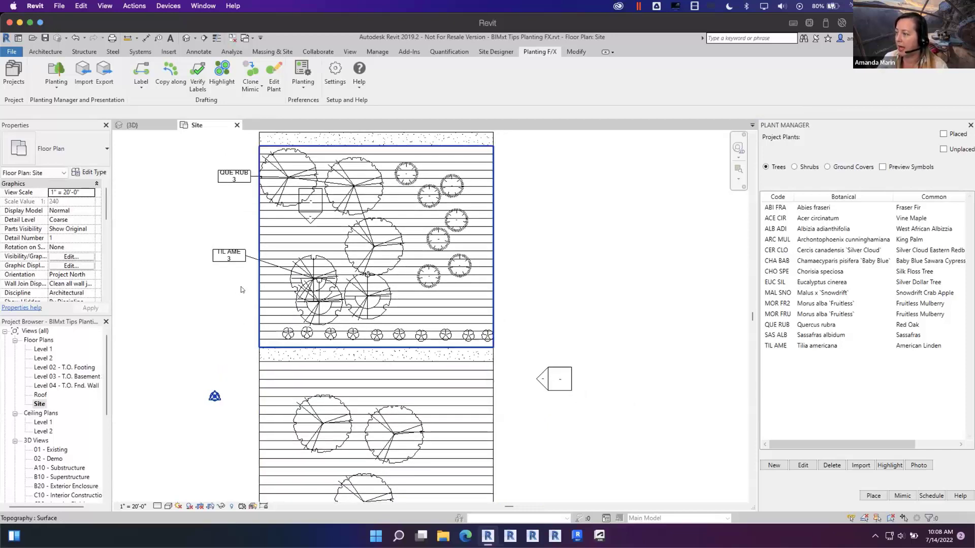
Highlight the red oaks tied to the QUE RUB label, and every red oak in the Site plan by picking one tree
left_click(224, 70)
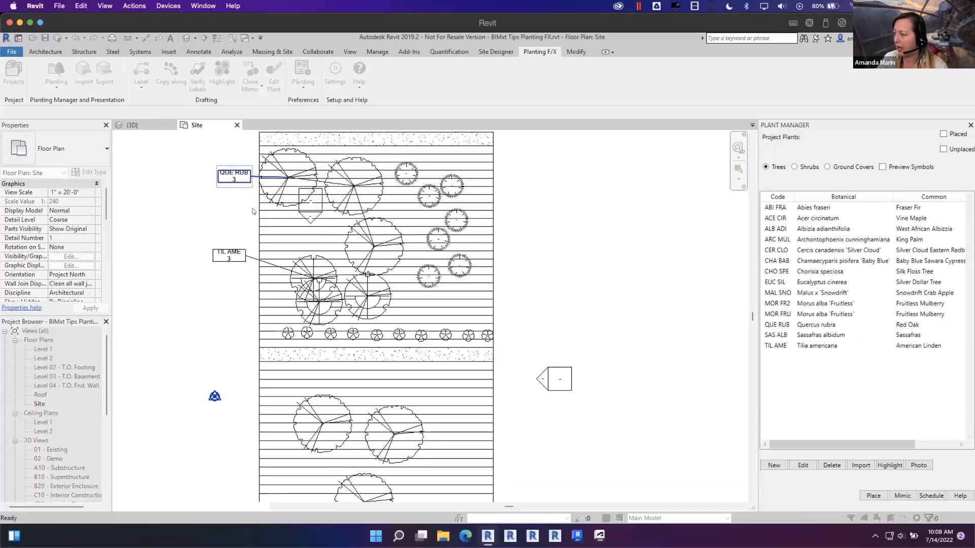
left_click(239, 172)
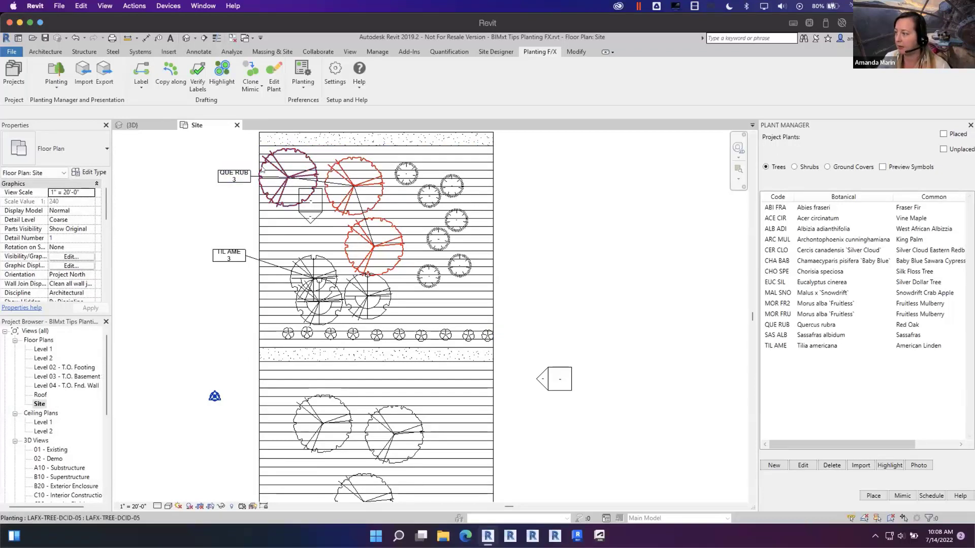
left_click(231, 73)
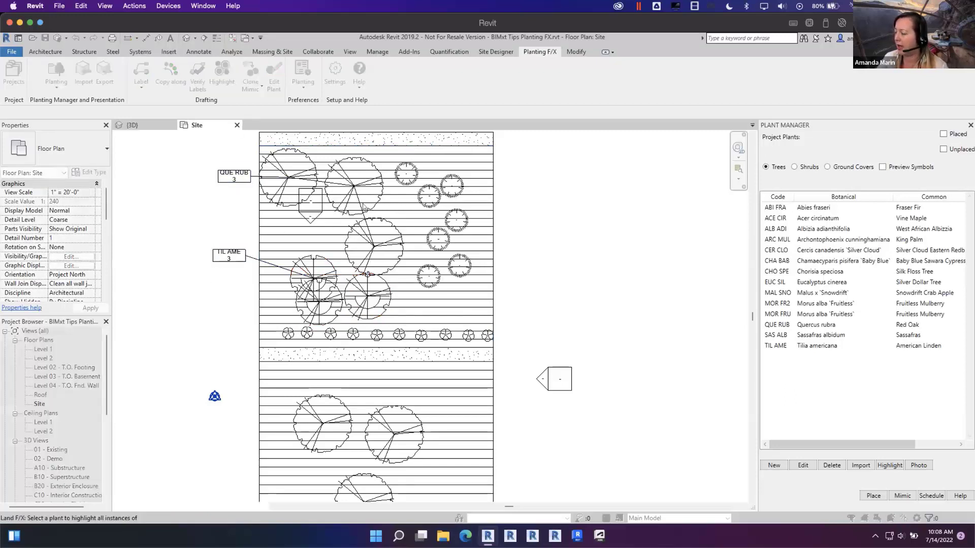
left_click(370, 178)
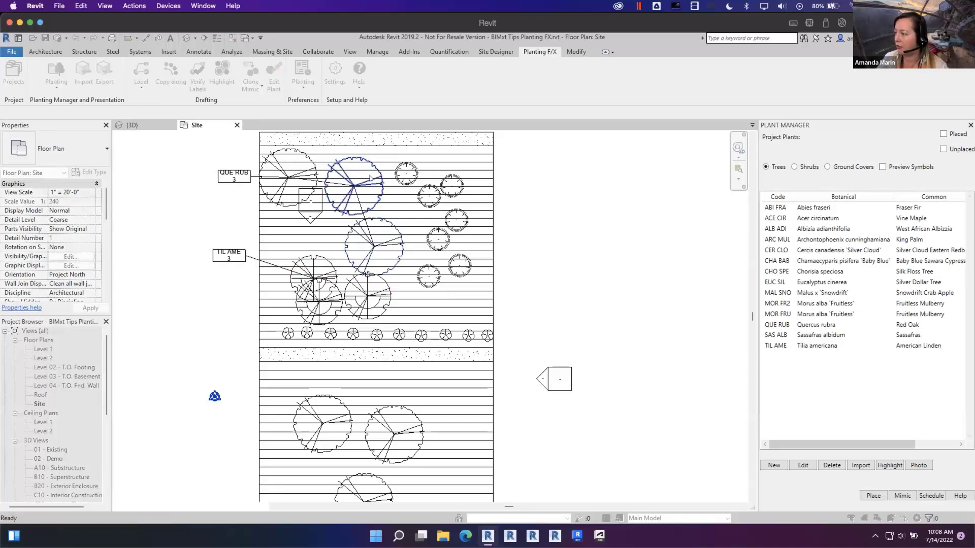
scroll(411, 331, "down", 3)
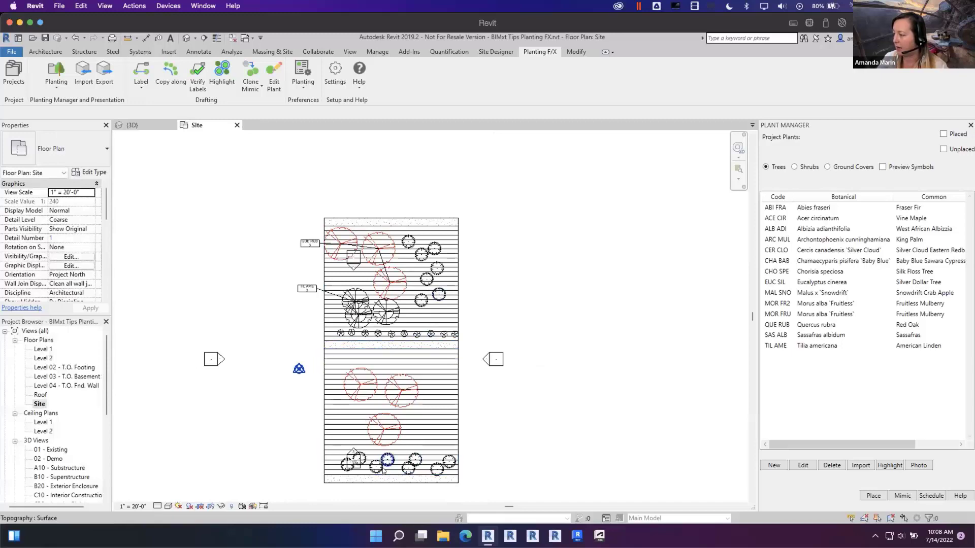
scroll(396, 467, "up", 3)
scroll(362, 412, "down", 1)
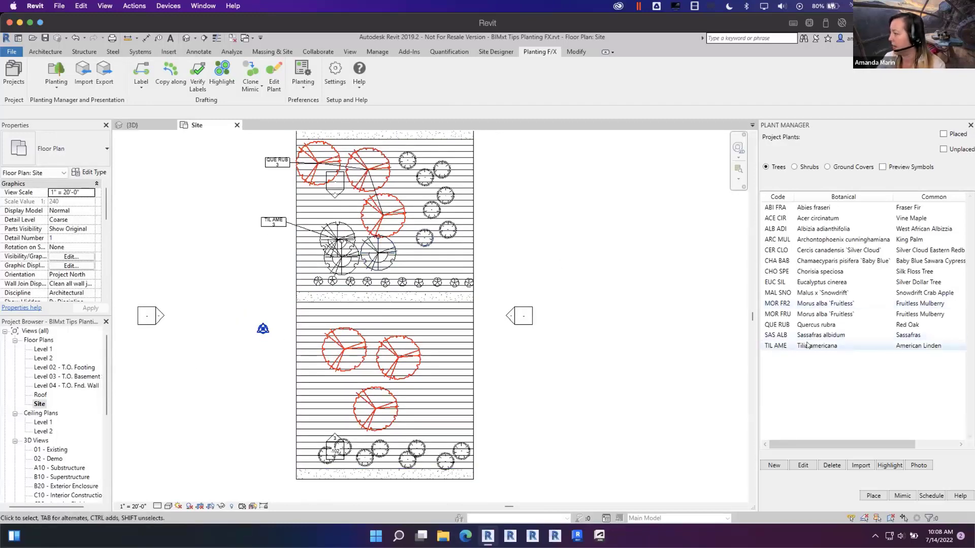
Highlight all Tilia americana trees in the Site plan by choosing the plant from the project plant list
left_click(850, 348)
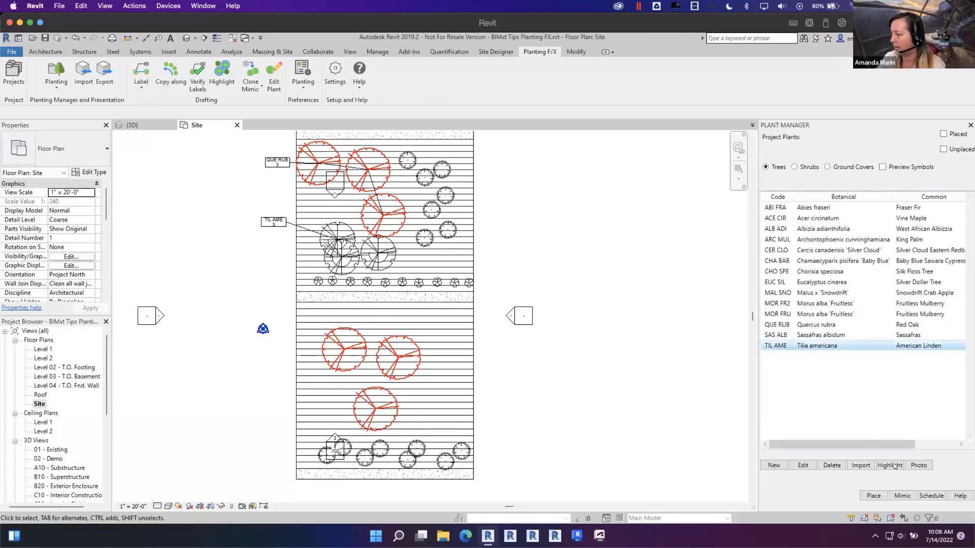
left_click(894, 466)
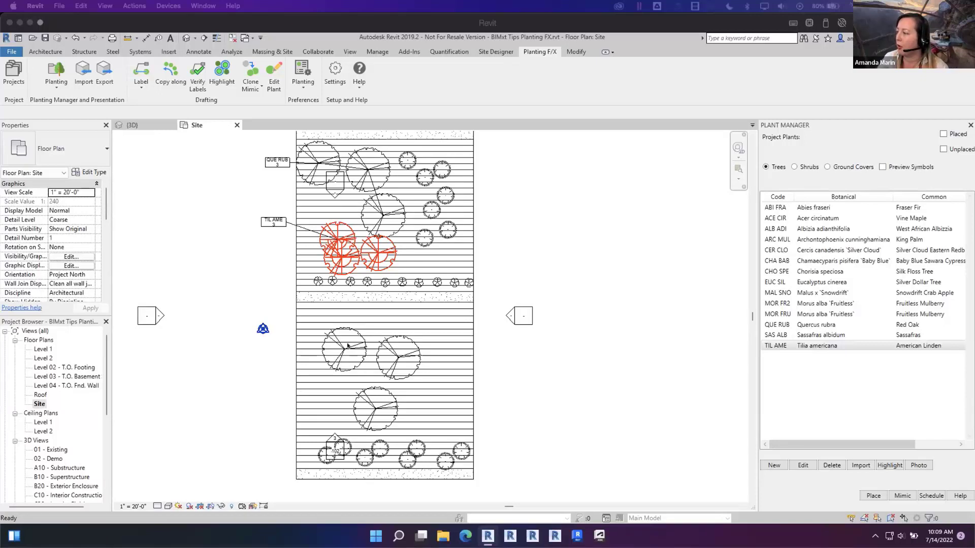
left_click_drag(107, 353, 103, 441)
double_click(51, 467)
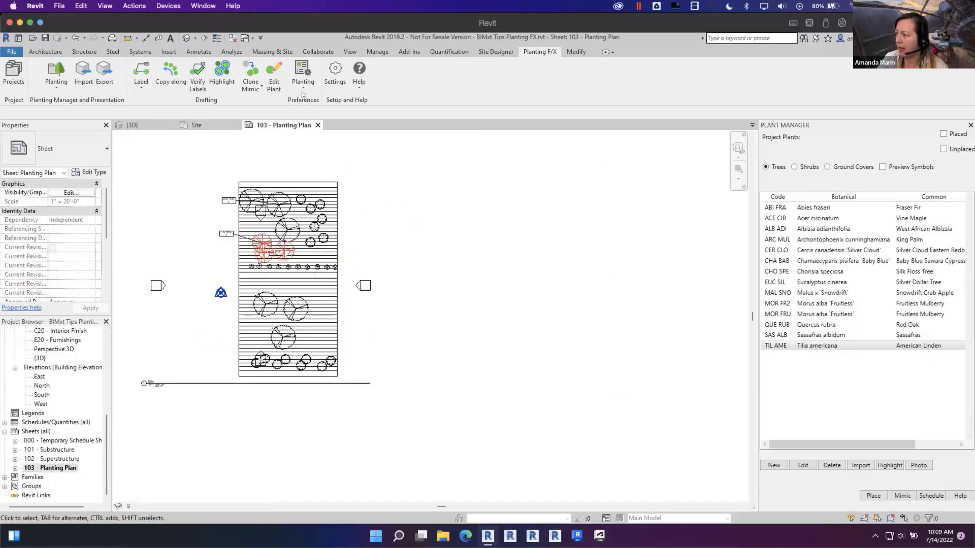
left_click(233, 203)
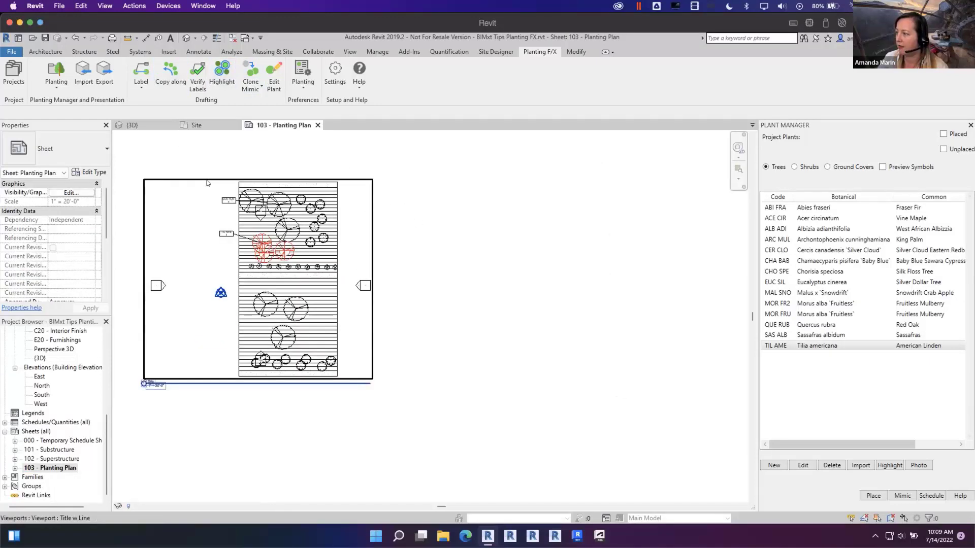
key("Escape")
left_click(207, 125)
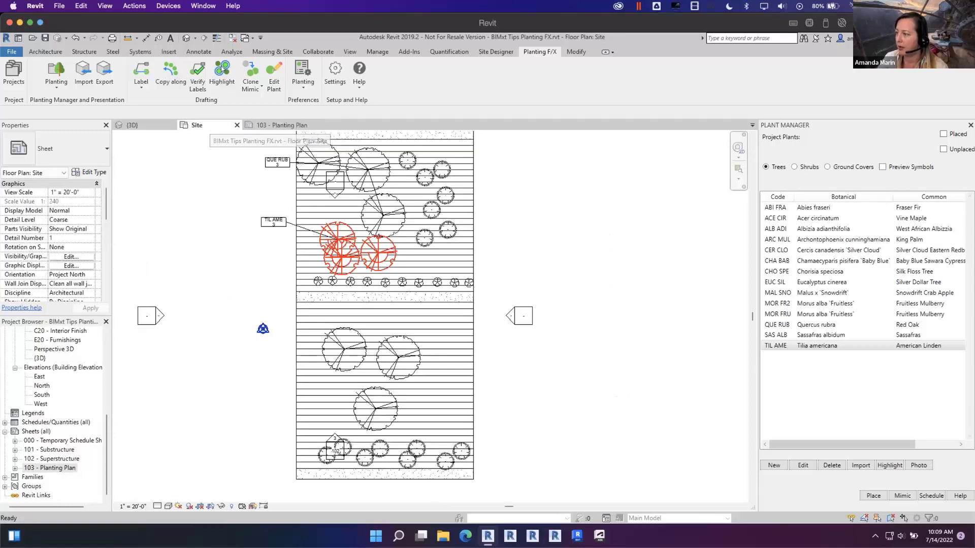
Clear the tree highlighting in the Site plan and activate the plan's viewport on sheet 103 - Planting Plan
left_click(228, 64)
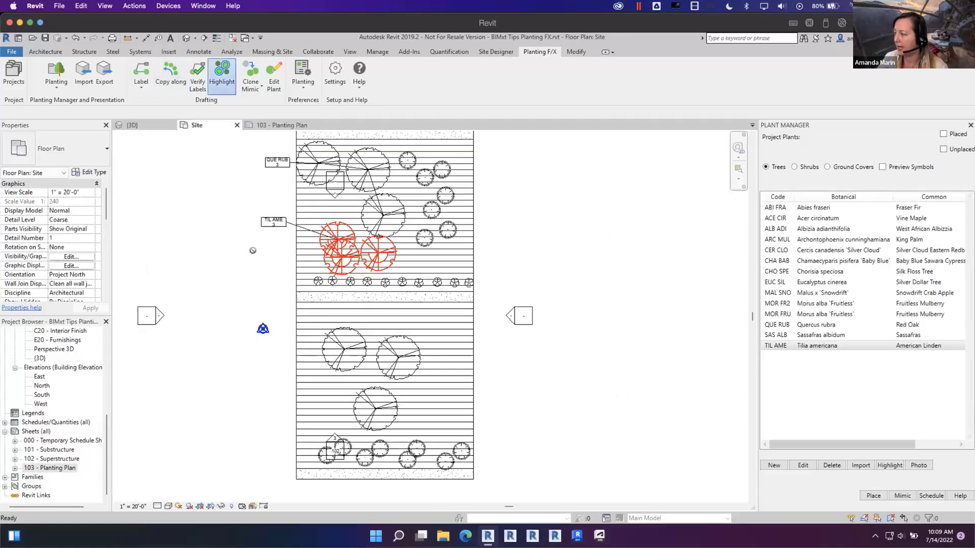
key("Escape")
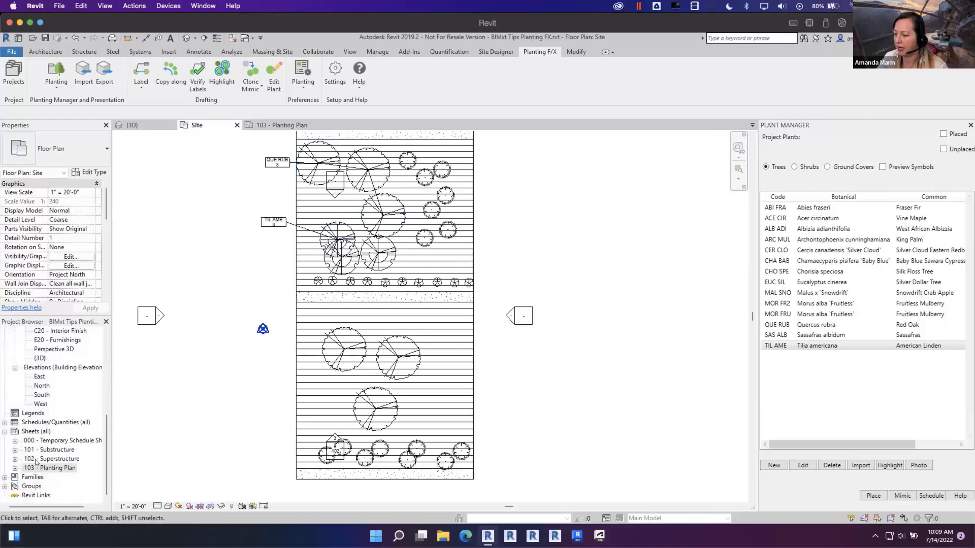
double_click(51, 467)
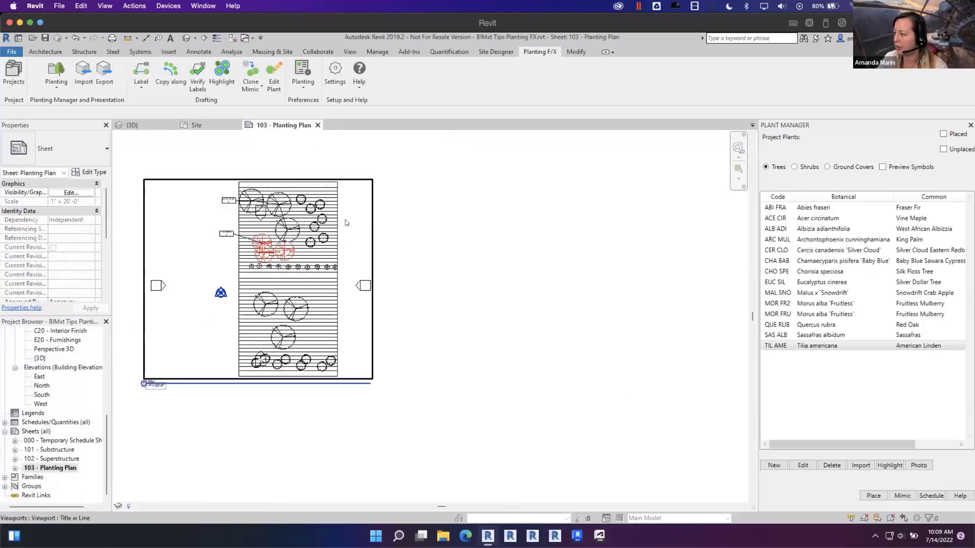
double_click(359, 206)
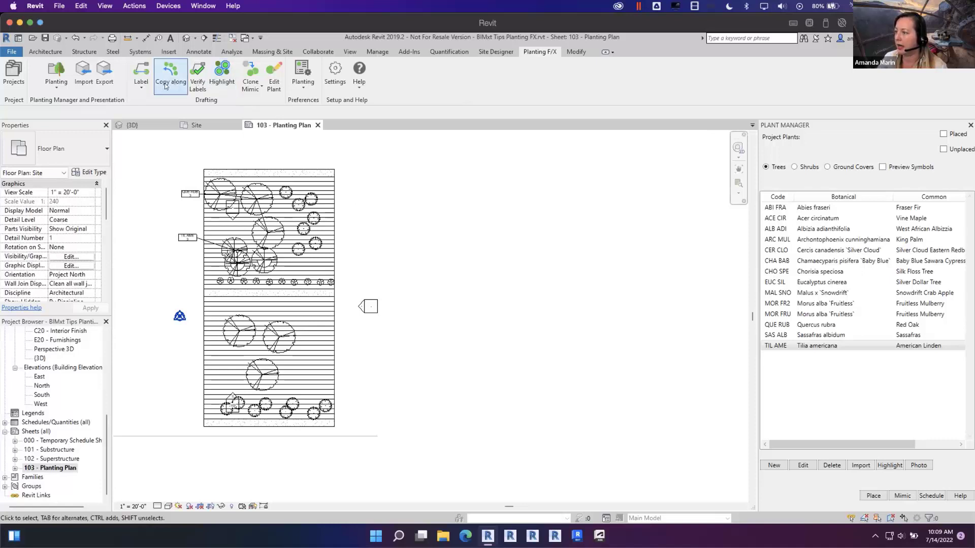
Create a photo callout for an Abies fraseri in the upper planting area, using a whole-tree photo and placing it beside the plan
left_click(139, 88)
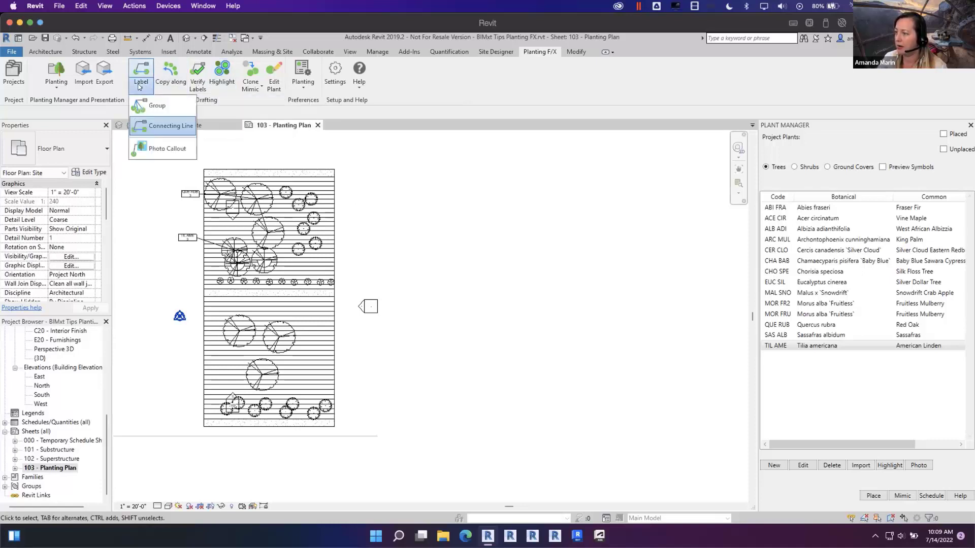
left_click(171, 149)
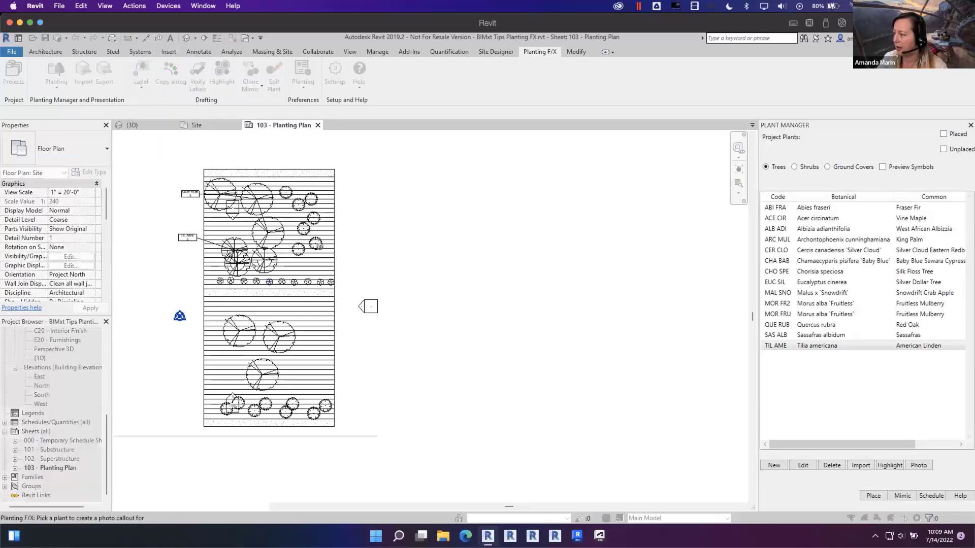
left_click(315, 216)
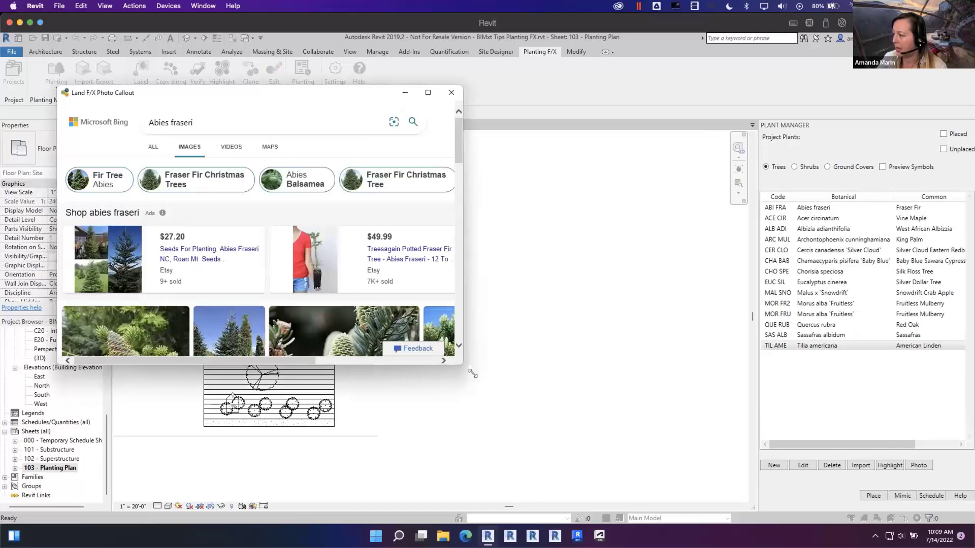
left_click_drag(473, 374, 561, 460)
scroll(368, 266, "down", 4)
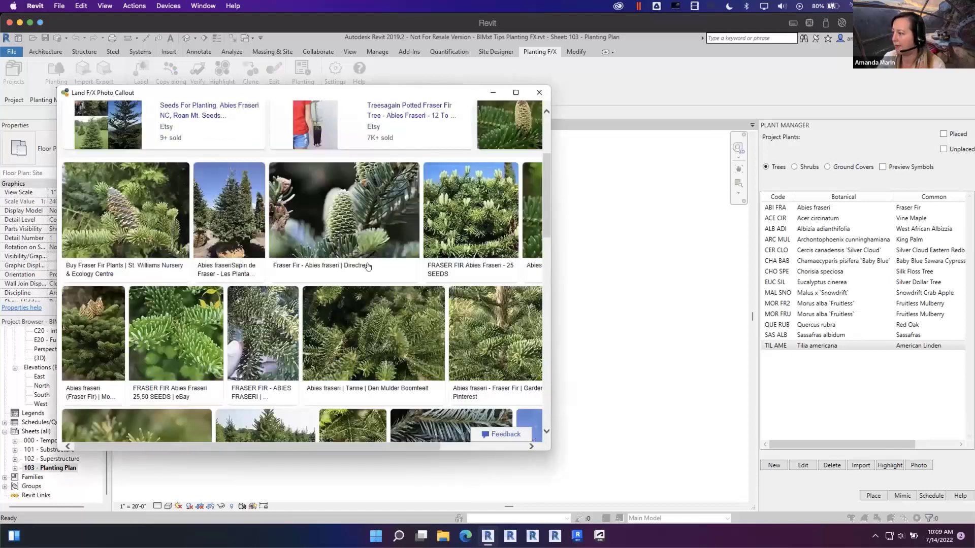
scroll(368, 266, "down", 5)
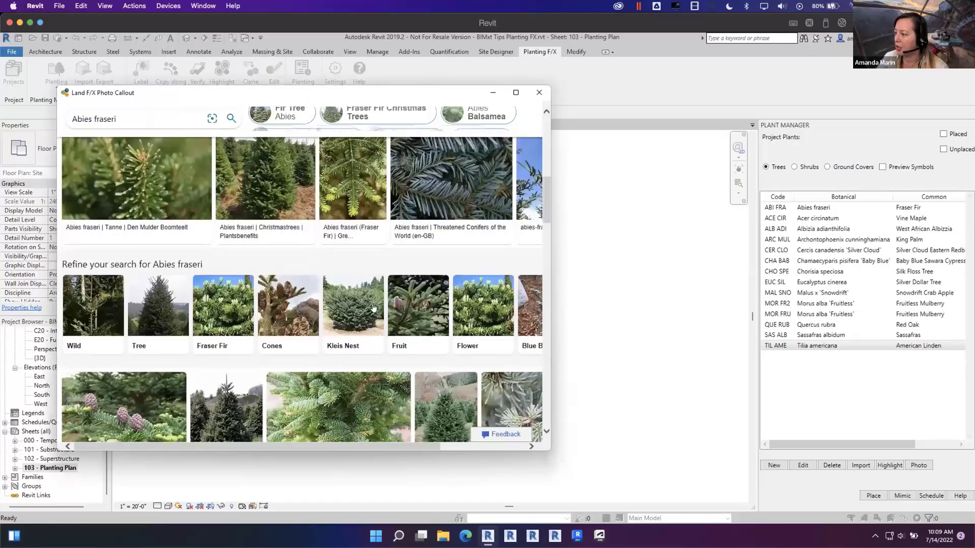
scroll(305, 300, "down", 4)
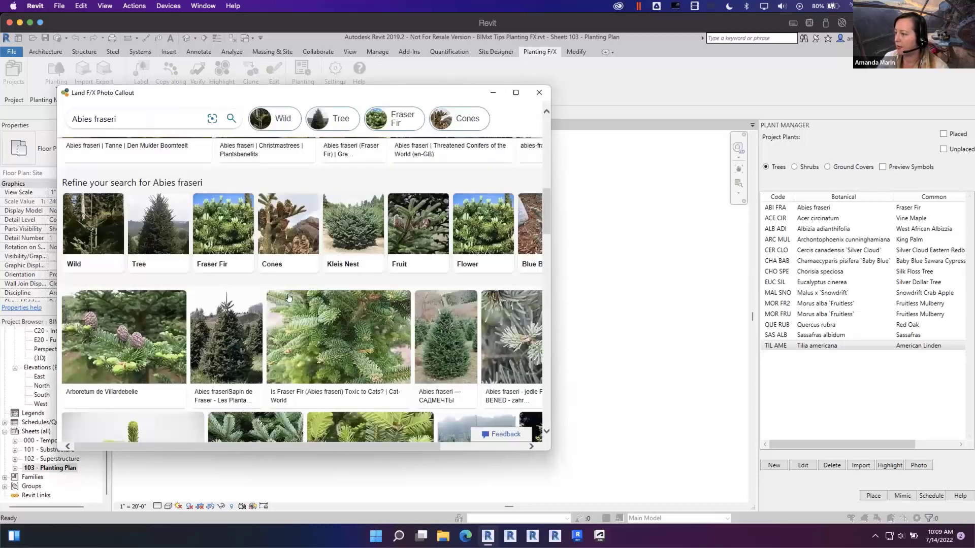
scroll(288, 298, "down", 3)
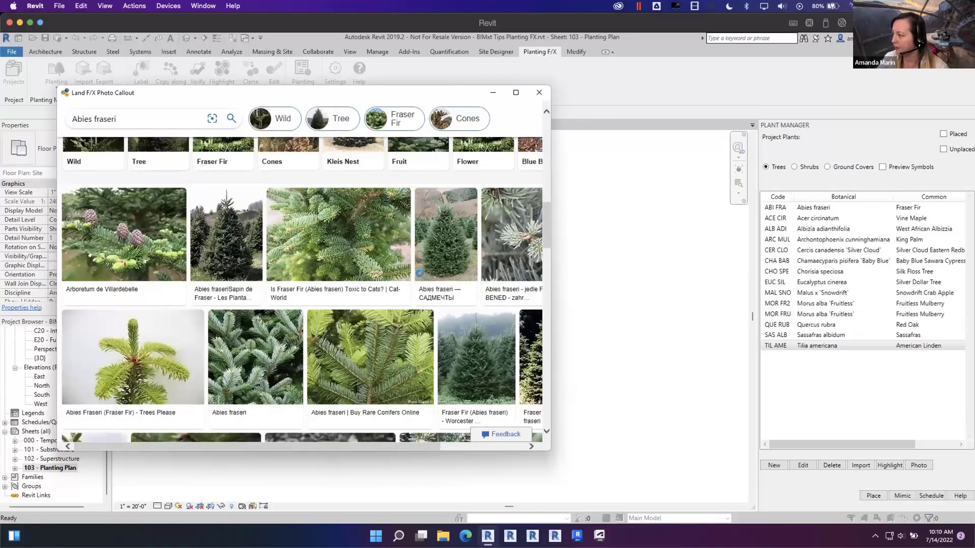
left_click(458, 241)
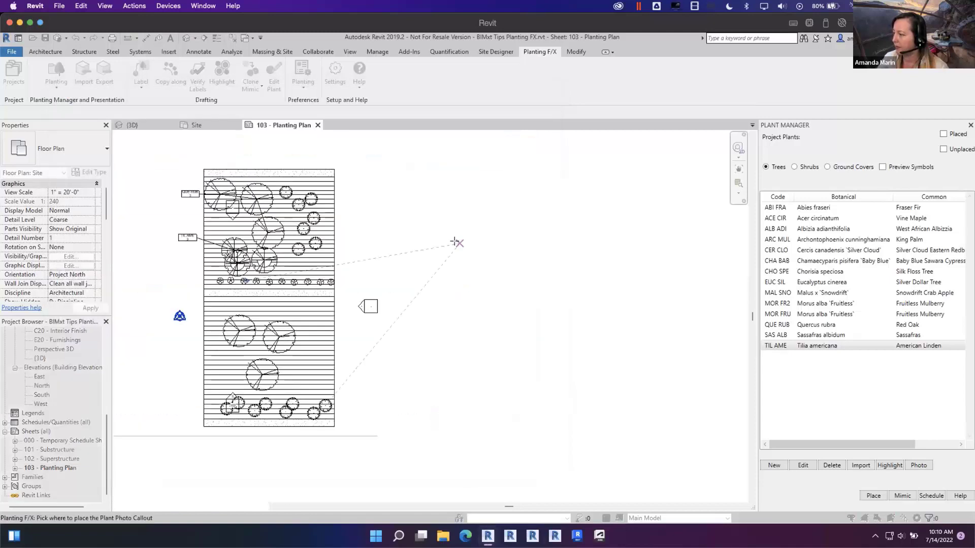
left_click(413, 239)
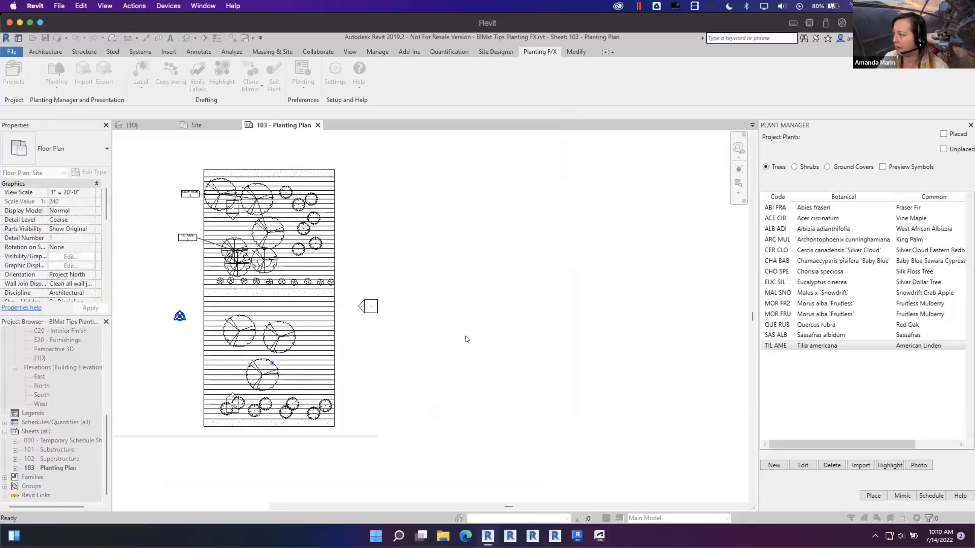
Edit the callout's detail group and shrink its photo proportionally to about 59' wide by 88' 7" high
scroll(473, 281, "down", 5)
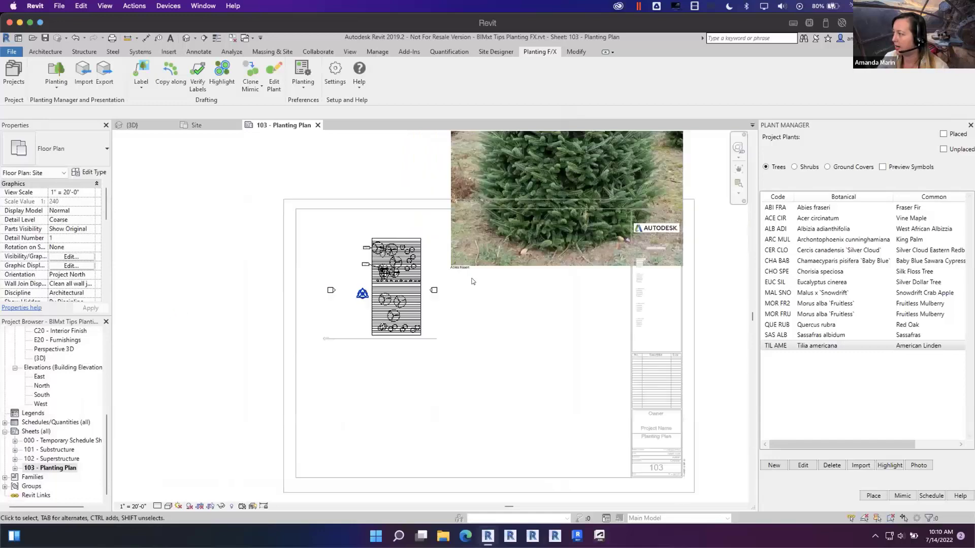
middle_click_drag(472, 281, 398, 391)
scroll(399, 347, "up", 1)
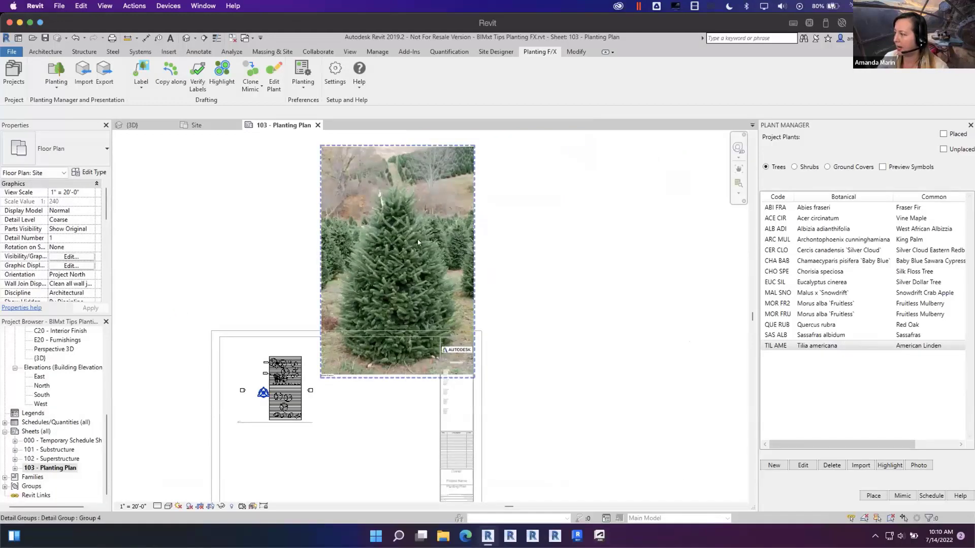
double_click(418, 243)
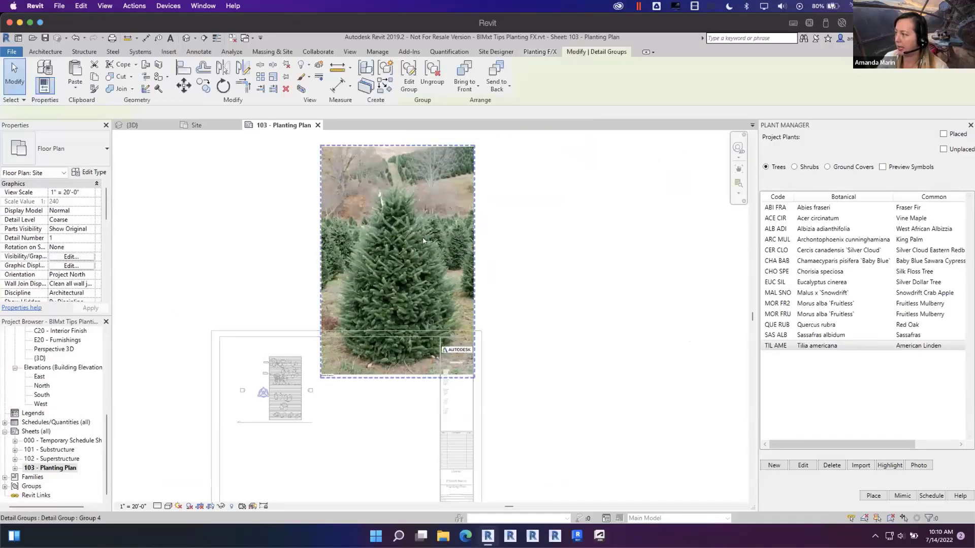
left_click(471, 149)
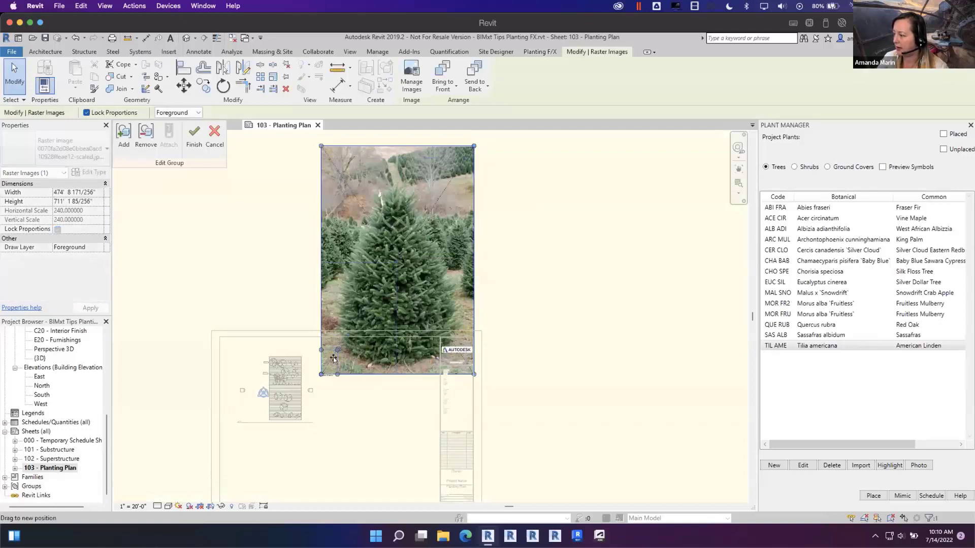
left_click_drag(333, 360, 340, 346)
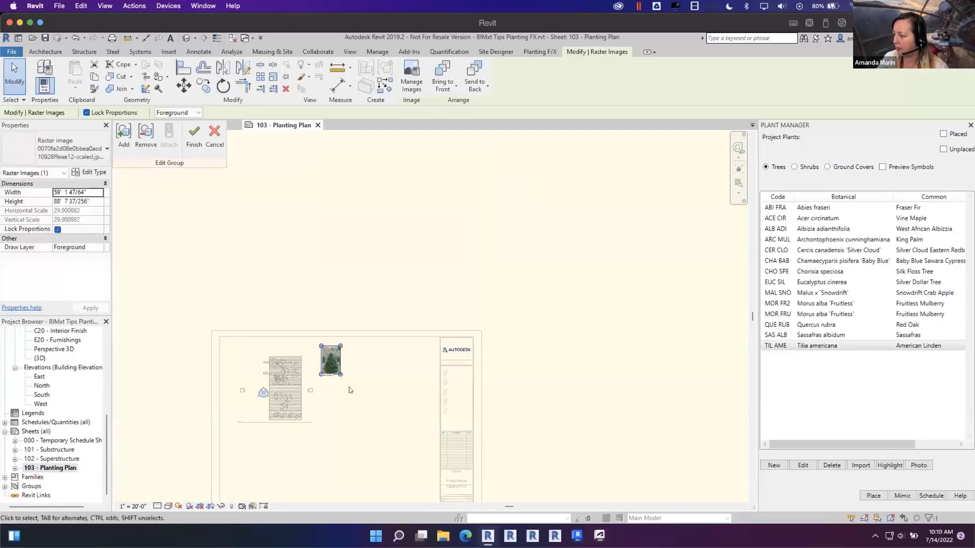
left_click(348, 390)
left_click(194, 134)
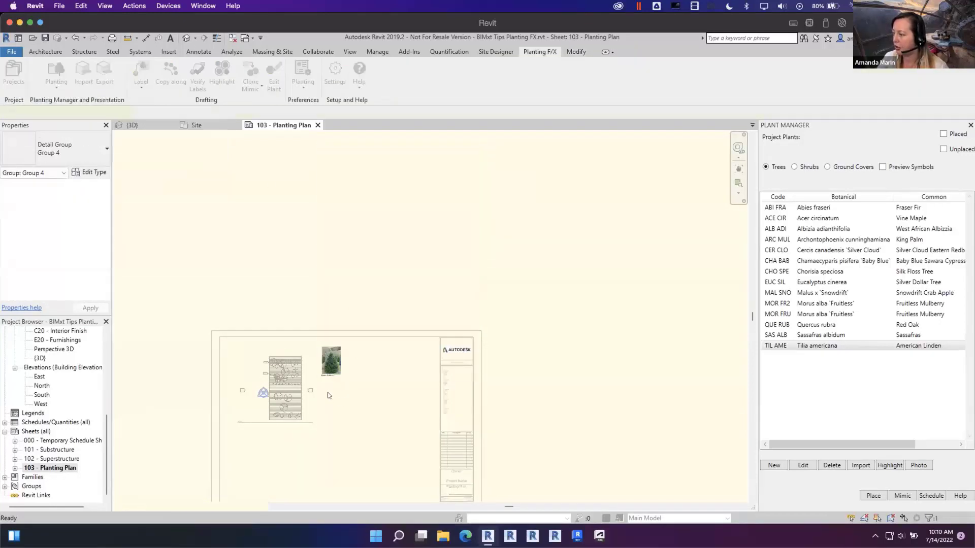
Move the Abies fraseri photo callout slightly up and to the left beside the plan, leaving it deselected
scroll(305, 385, "up", 5)
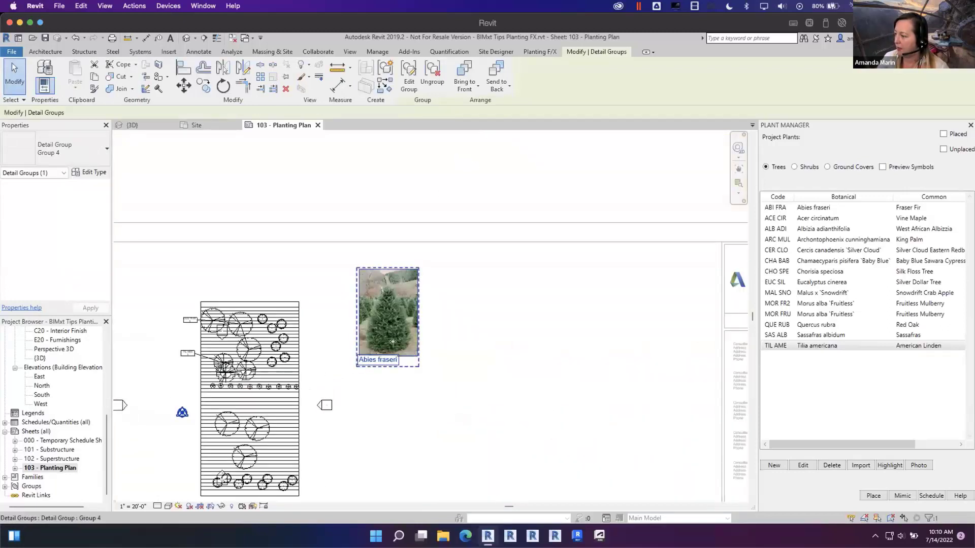
mouse_move(393, 342)
left_mouse_down()
mouse_move(464, 344)
mouse_move(376, 347)
left_mouse_up()
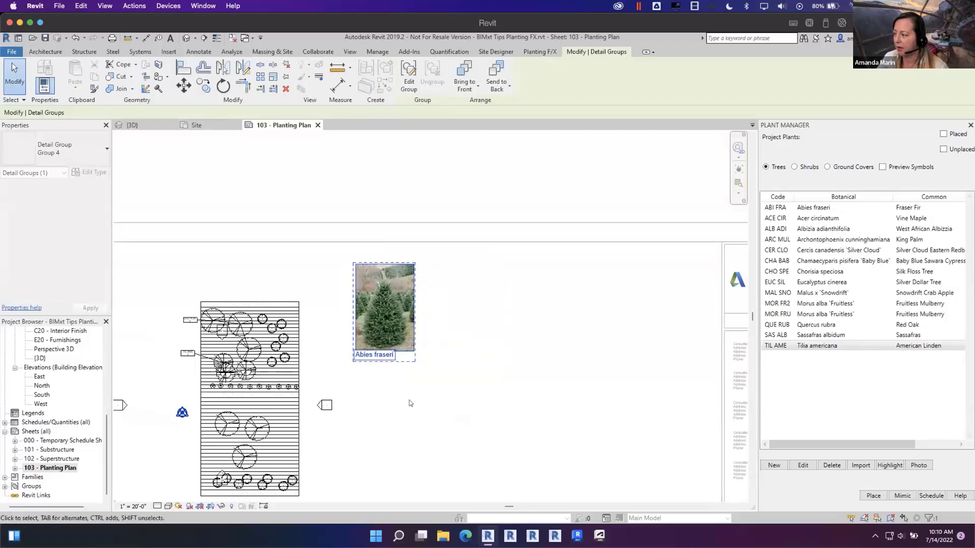
scroll(410, 401, "down", 1)
middle_click_drag(412, 403, 487, 320)
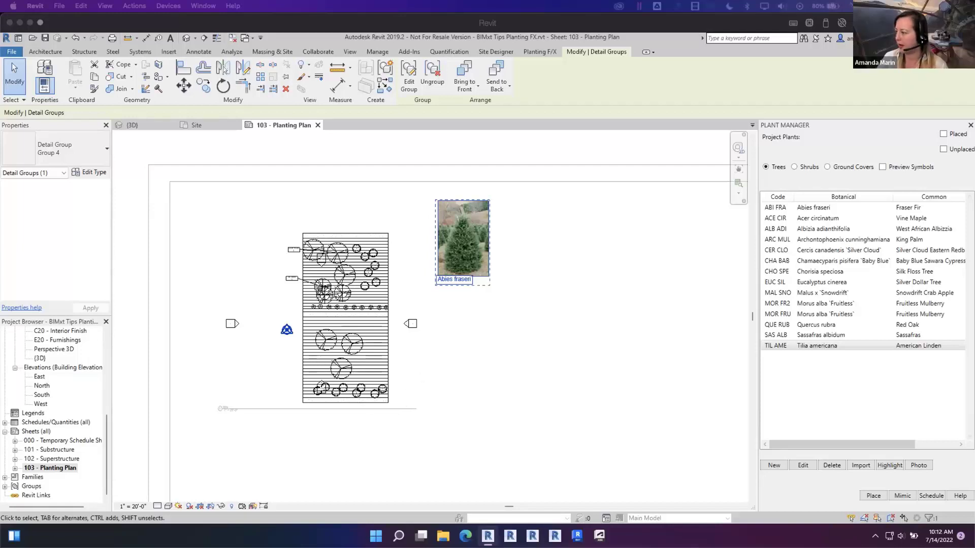
left_click(434, 389)
scroll(385, 363, "up", 3)
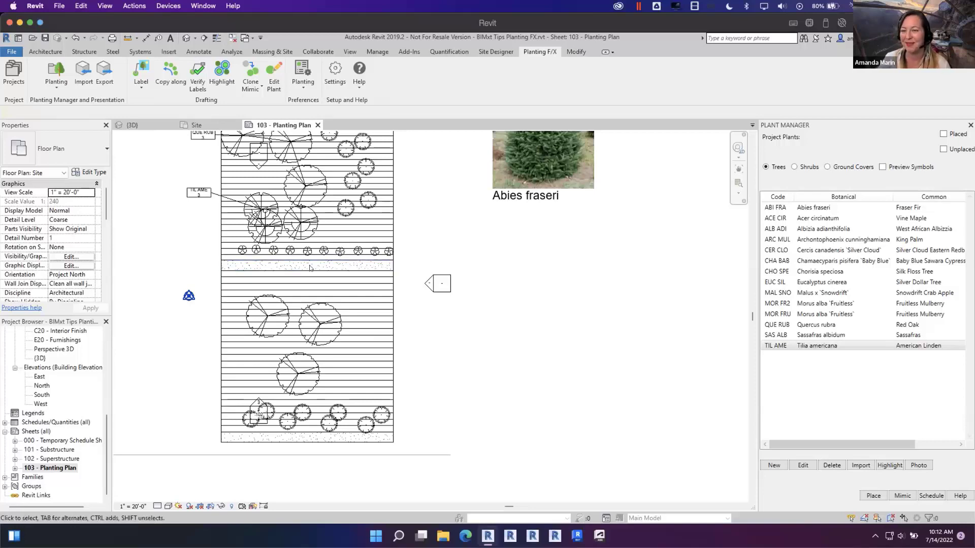
middle_click_drag(273, 266, 361, 296)
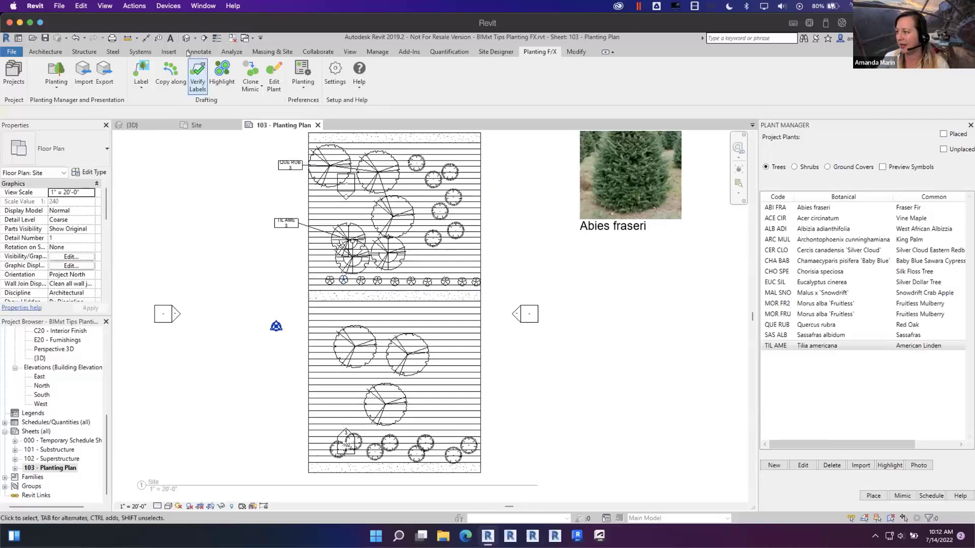
Label the lavender ground cover strip across the middle of the Site plan, placing its tag beside the plan's left edge
left_click(146, 87)
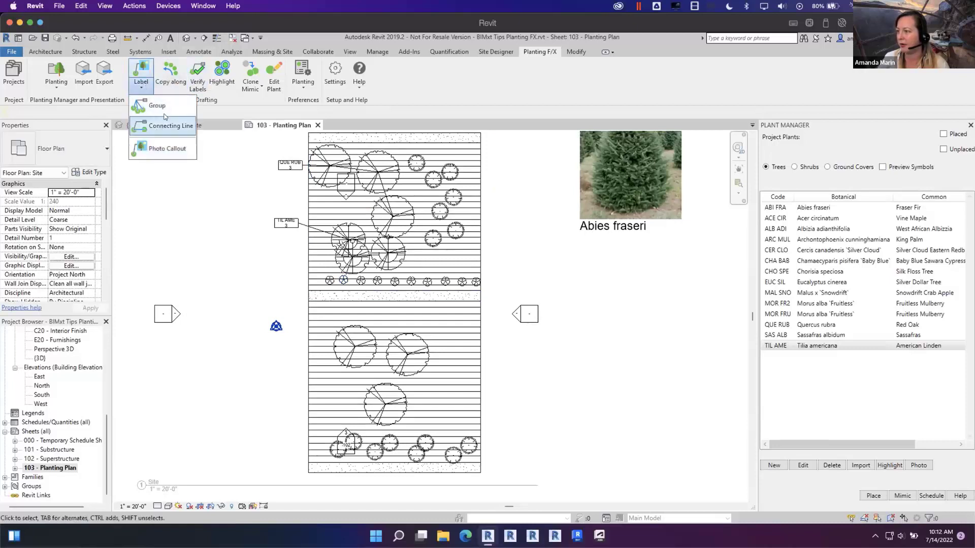
left_click(164, 107)
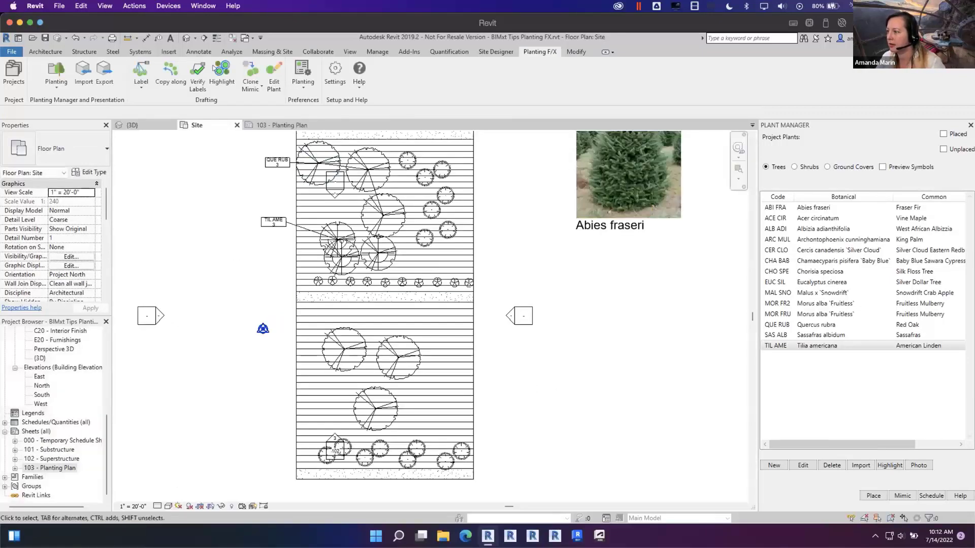
left_click(140, 76)
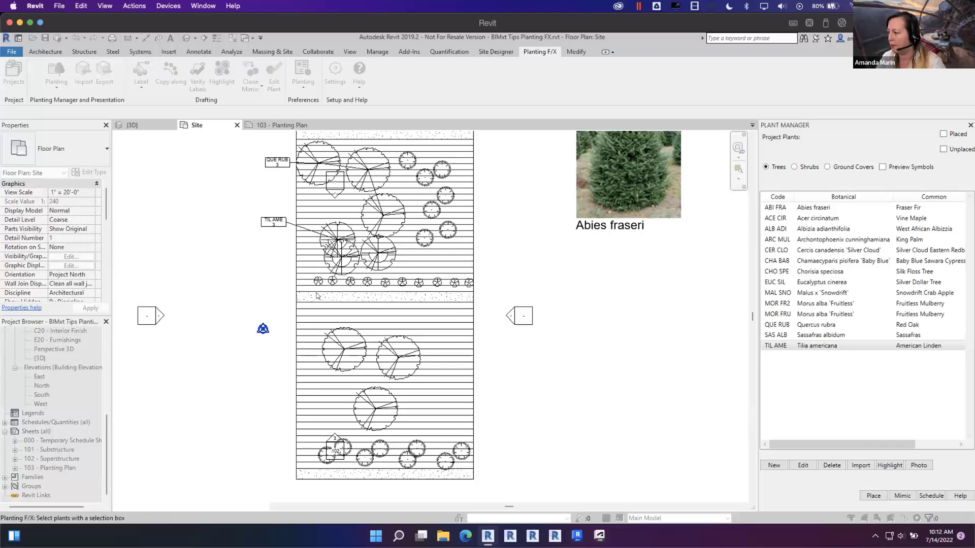
left_click_drag(482, 329, 267, 252)
left_click(268, 274)
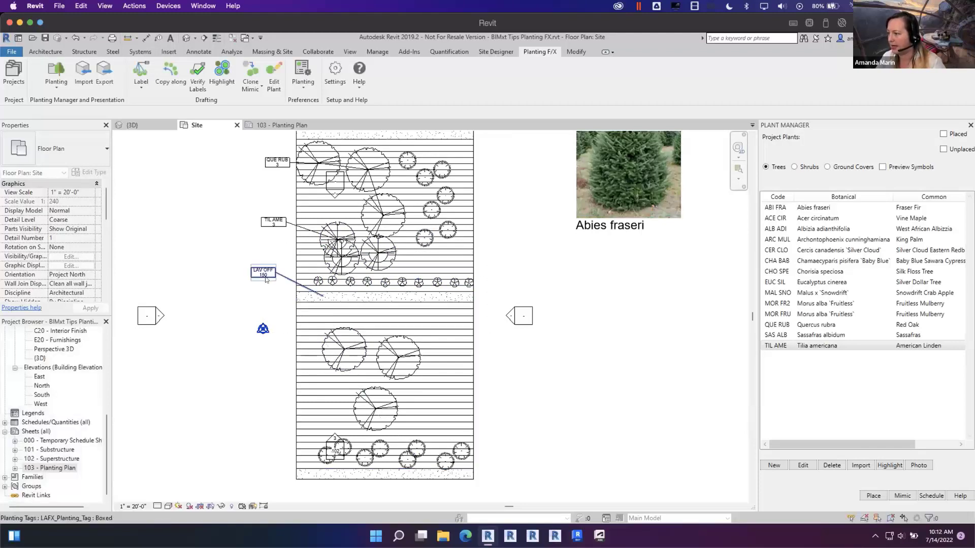
scroll(269, 275, "up", 2)
scroll(268, 275, "up", 1)
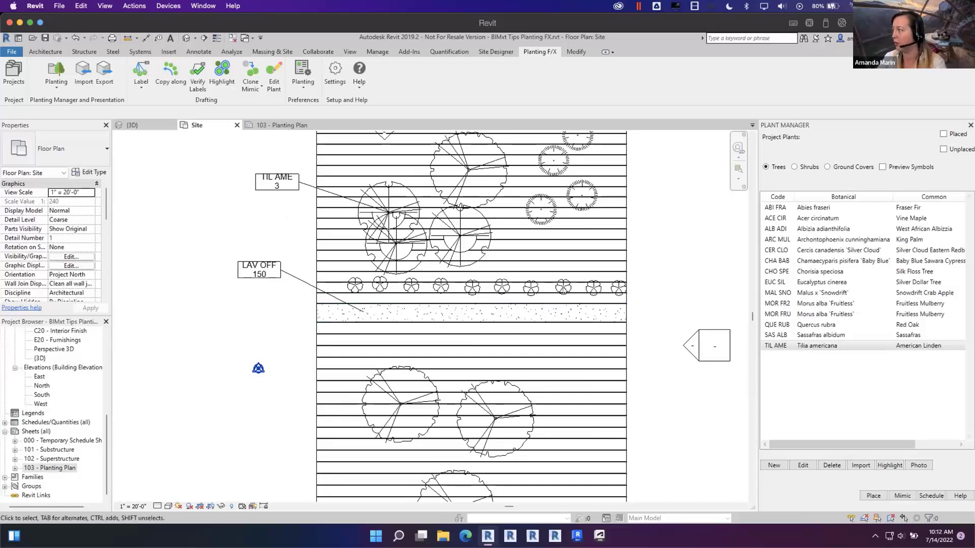
Assign the Lavandula officinalis ground cover to the floor strip along the plan's upper edge
scroll(696, 324, "down", 2)
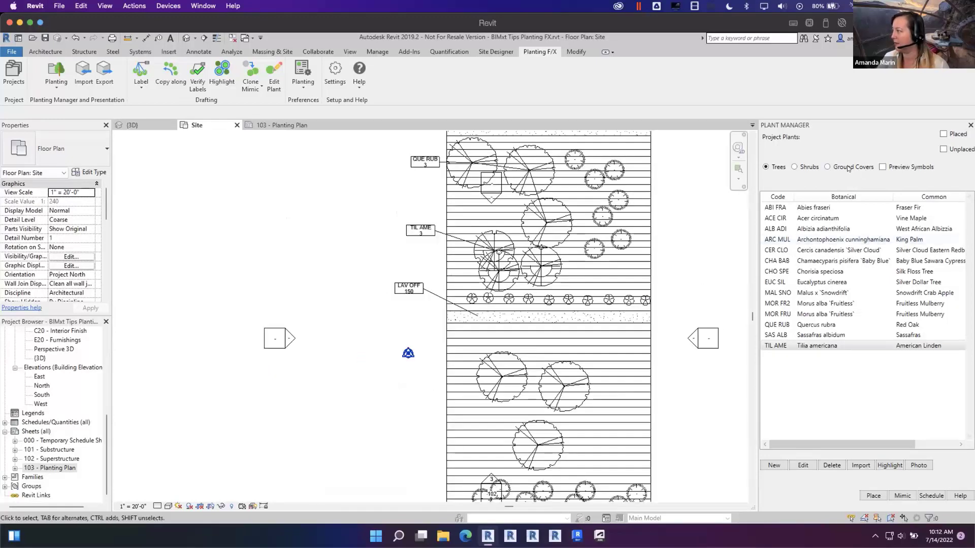
left_click(848, 167)
double_click(825, 218)
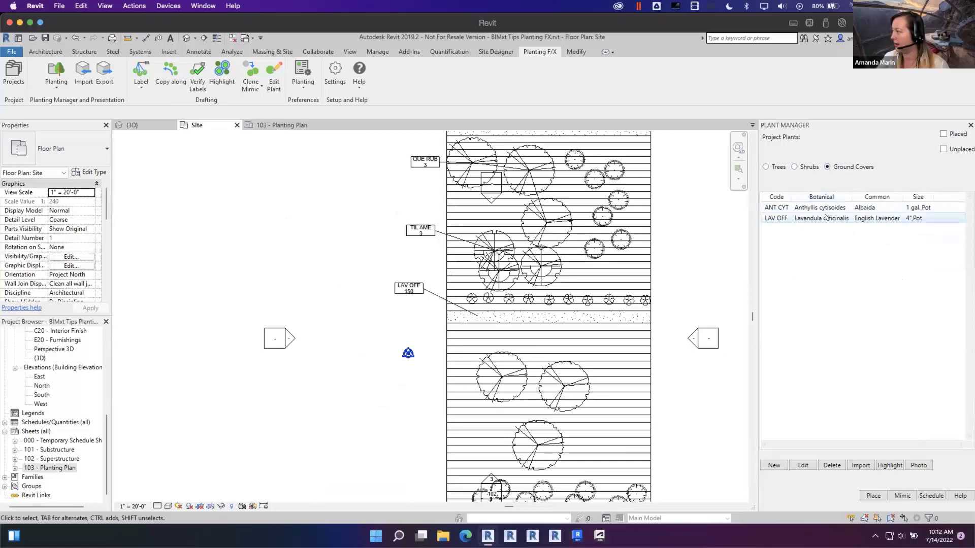
left_click(639, 135)
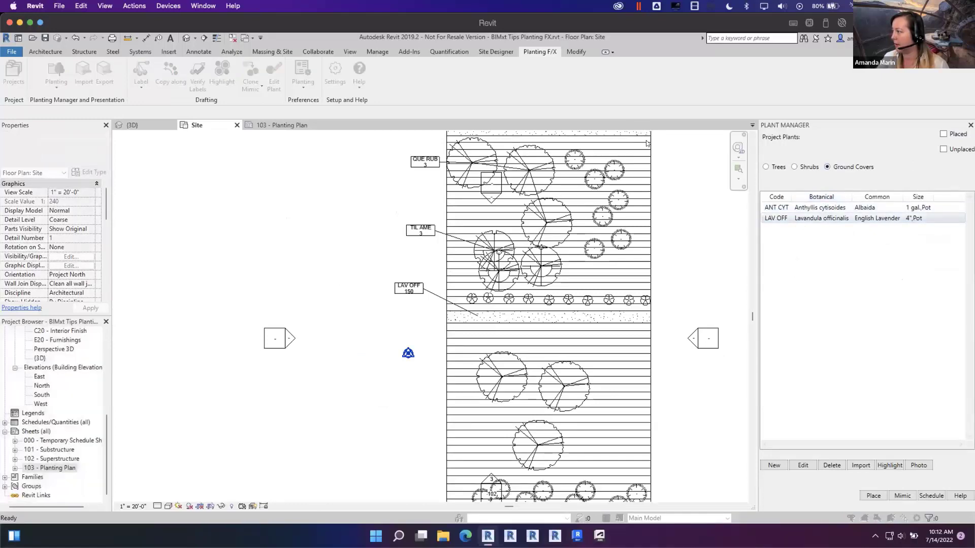
left_click(522, 304)
Inspect the plant properties stored on the floor strip at the plan's upper edge, leaving the strip deselected
middle_click_drag(661, 201, 617, 318)
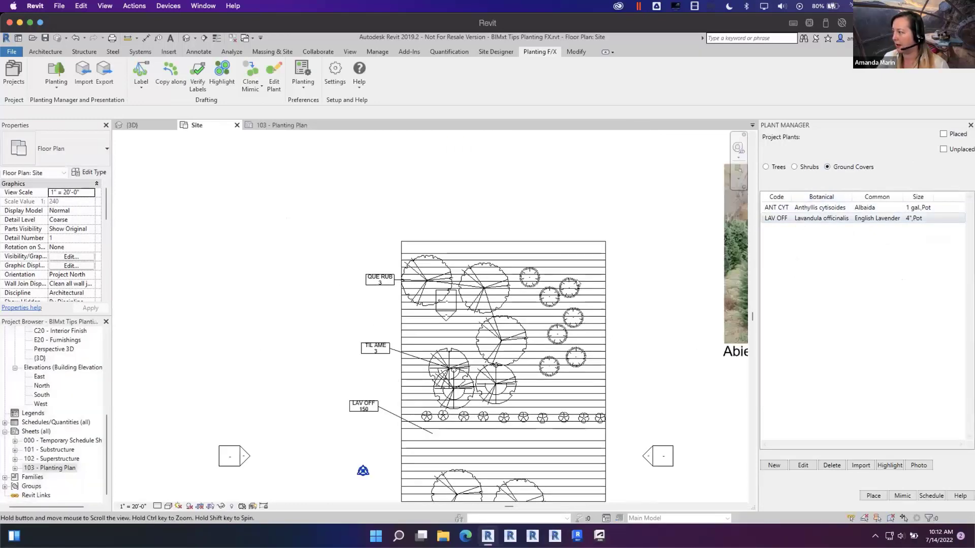
scroll(557, 228, "up", 2)
left_click(496, 249)
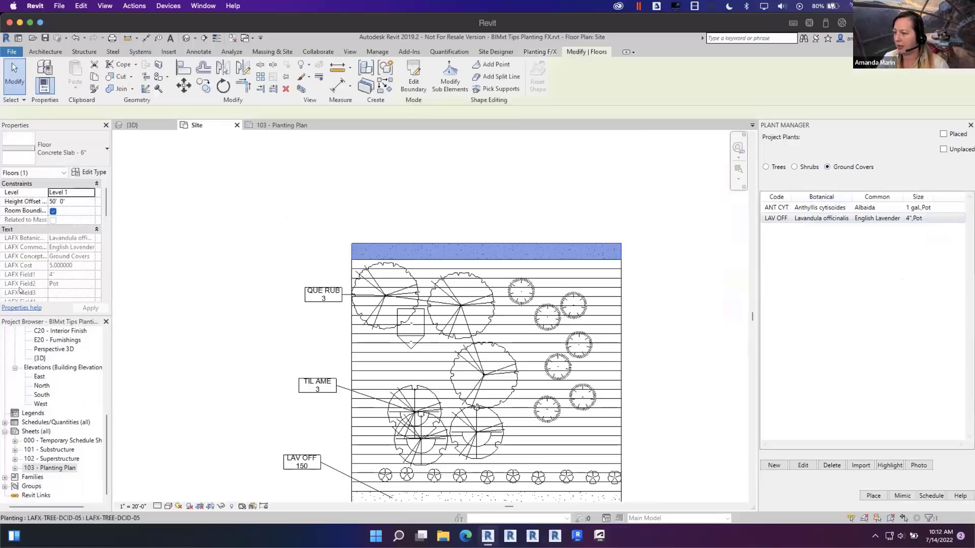
key("Escape")
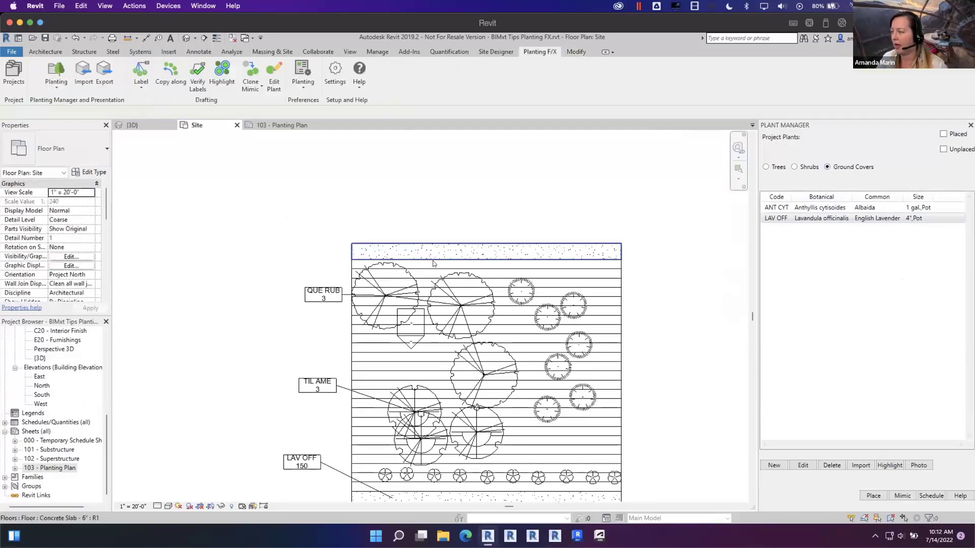
scroll(433, 265, "down", 2)
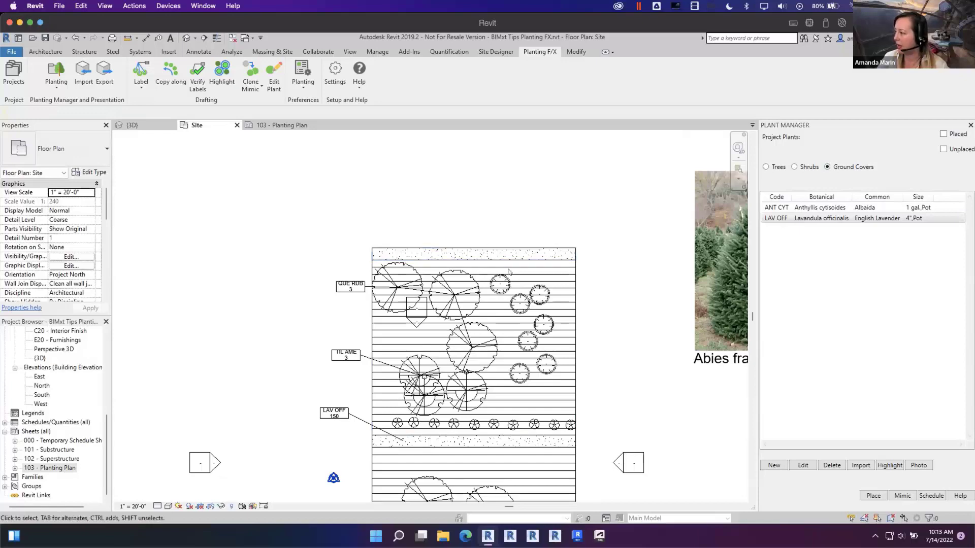
middle_click_drag(397, 298, 254, 211)
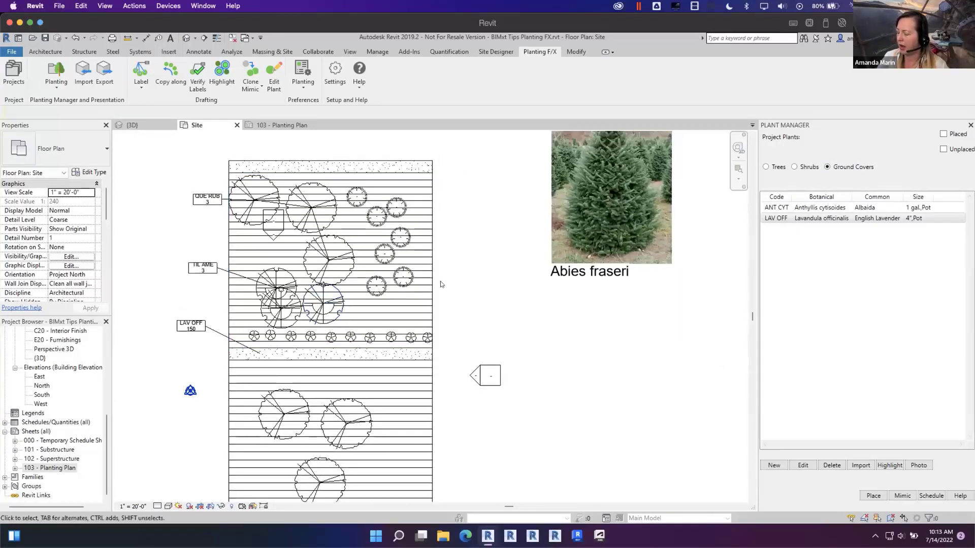